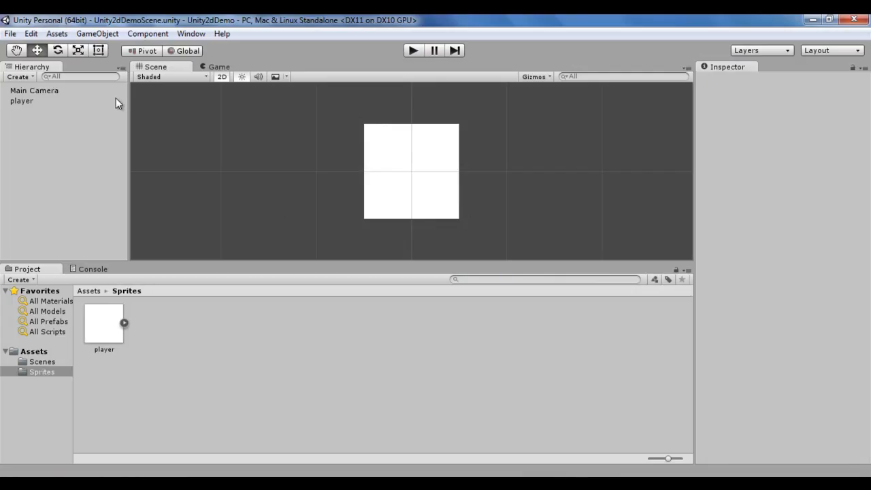
Step: Switch the Scene view out of 2D mode and orbit around the player sprite in perspective
click(17, 51)
drag(541, 151, 537, 188)
drag(282, 132, 252, 110)
click(224, 79)
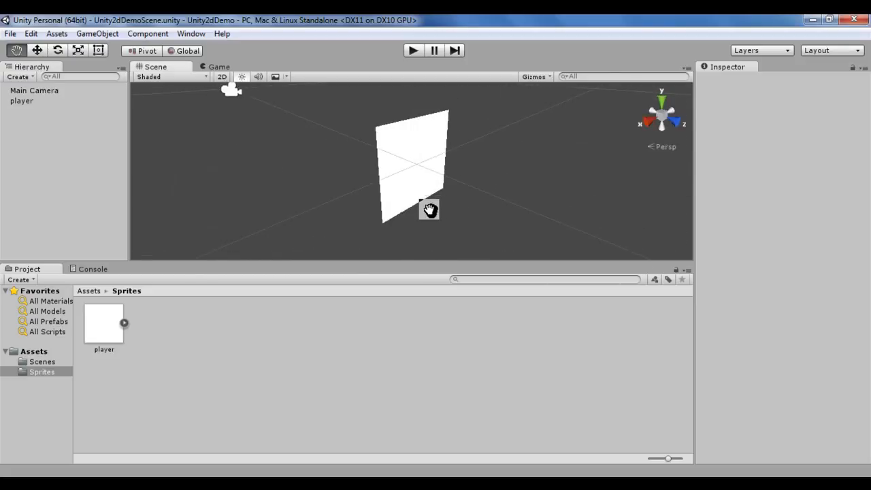
key(alt)
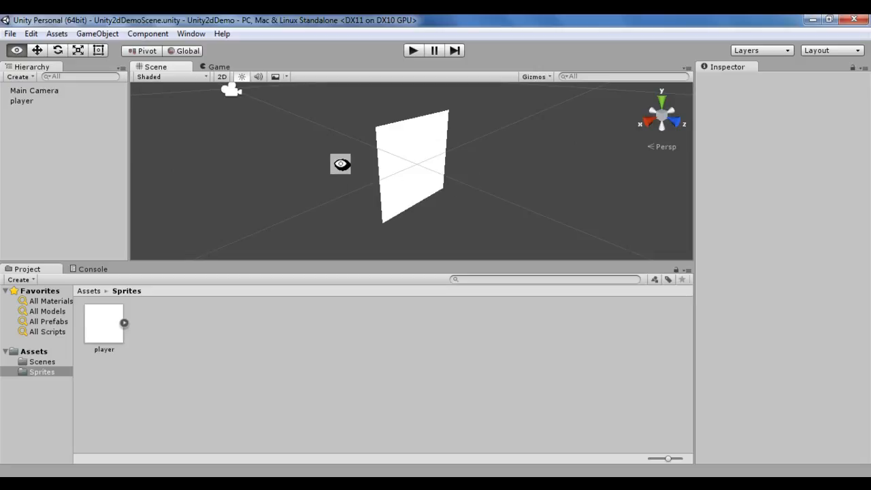
alt+drag(290, 151, 315, 144)
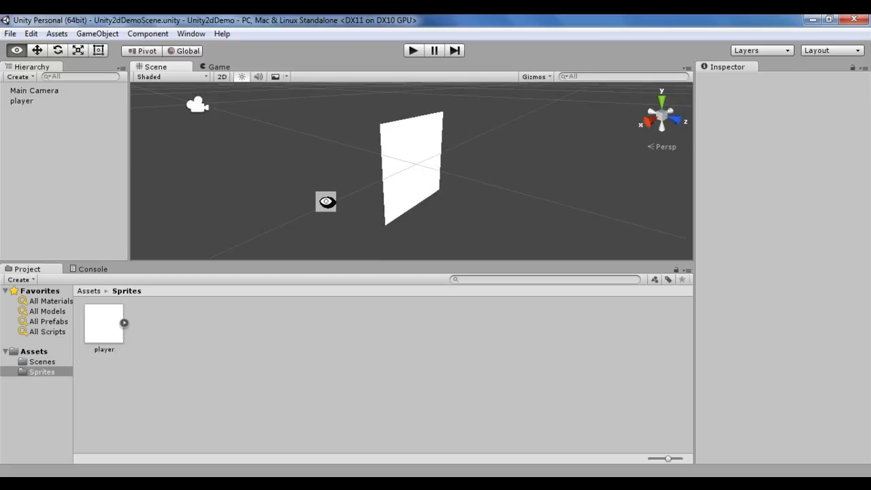
alt+drag(331, 177, 225, 86)
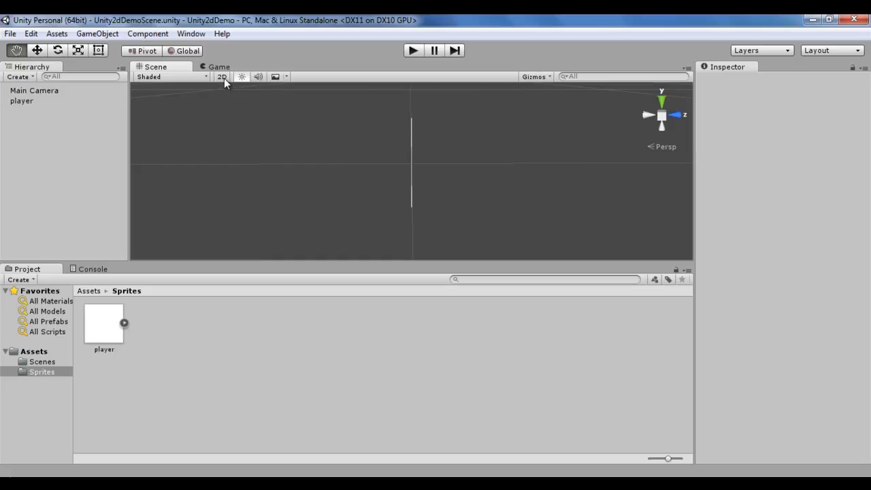
Step: Return the Scene view to 2D mode and select the Main Camera to show its view frame
click(222, 76)
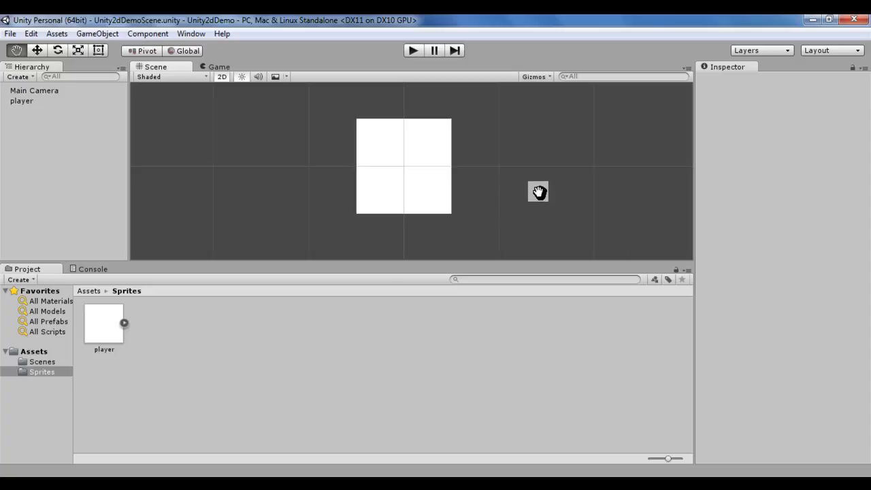
scroll(531, 193, up, 2)
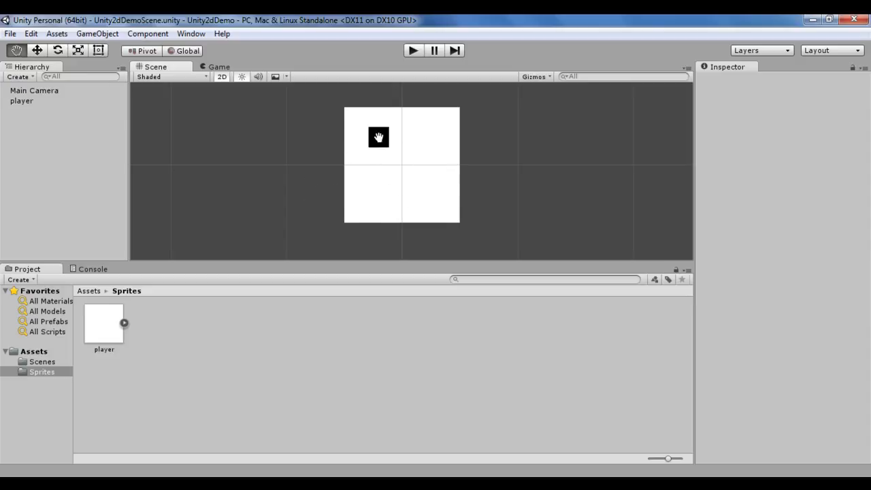
click(49, 89)
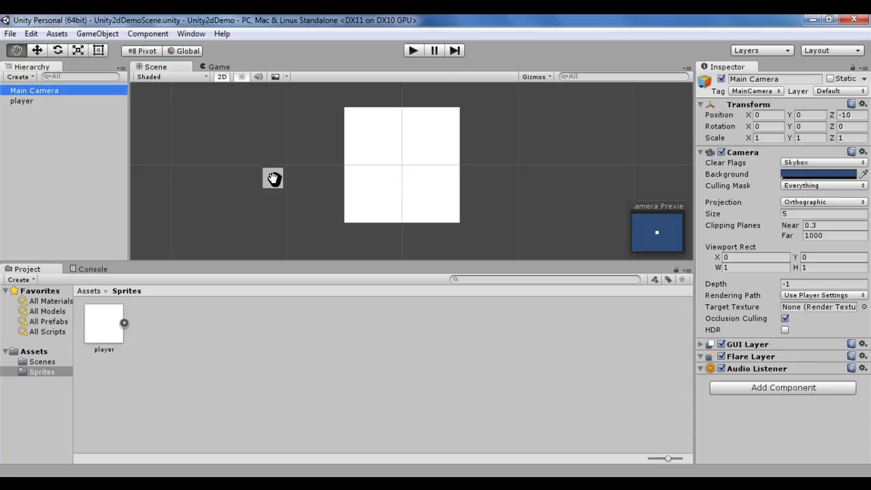
scroll(274, 178, down, 12)
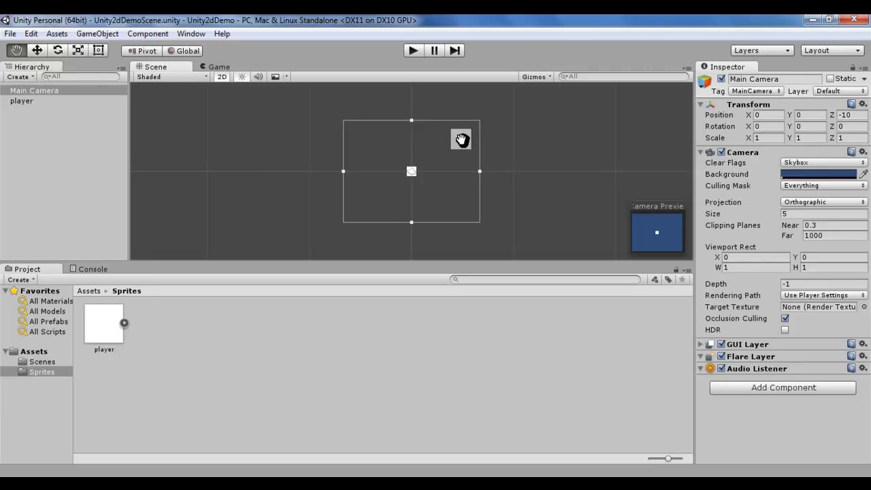
Step: Select the player object and frame it in the Scene view
click(28, 103)
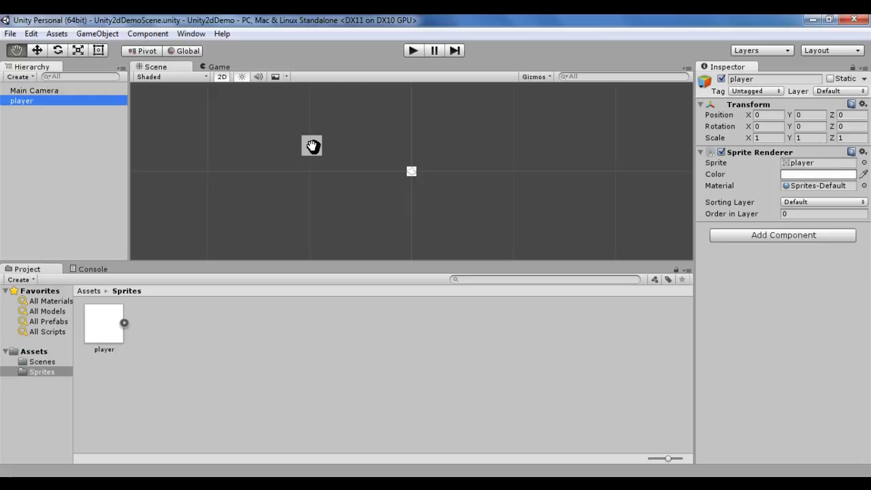
key(f)
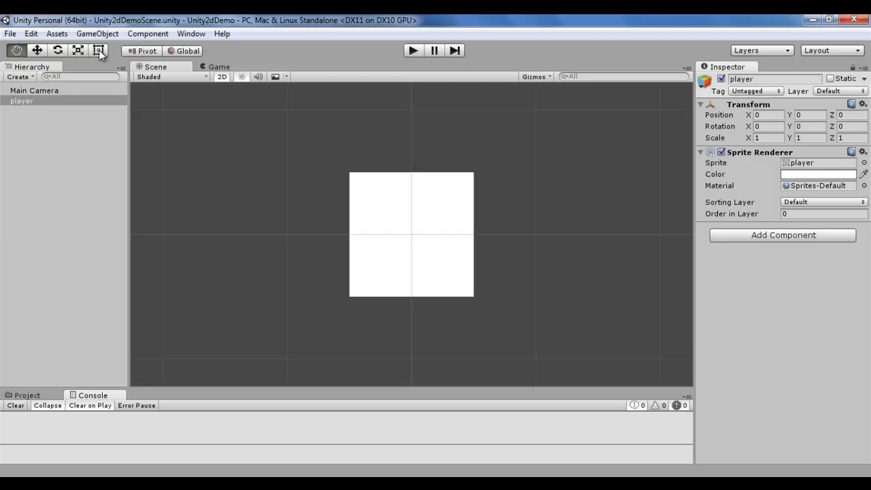
Step: Cycle through the Rect, Hand, Move, Rotate and Scale tools on the player, ending on the Rect tool
click(98, 51)
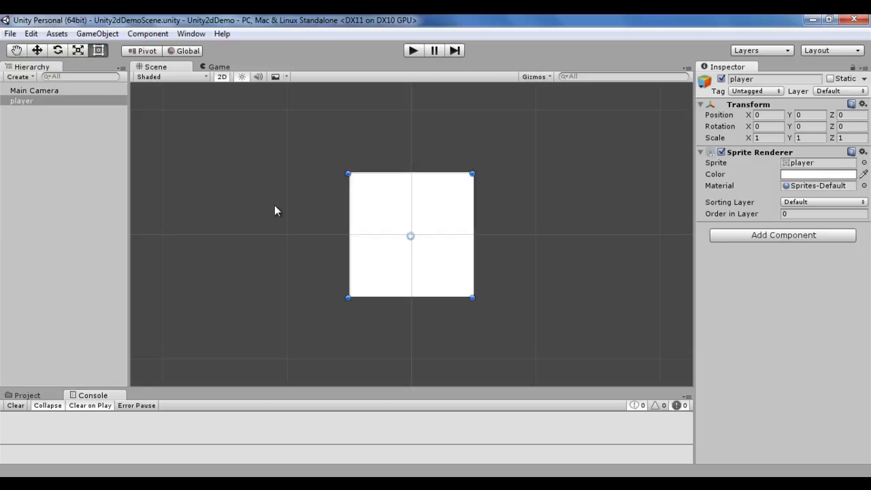
key(q)
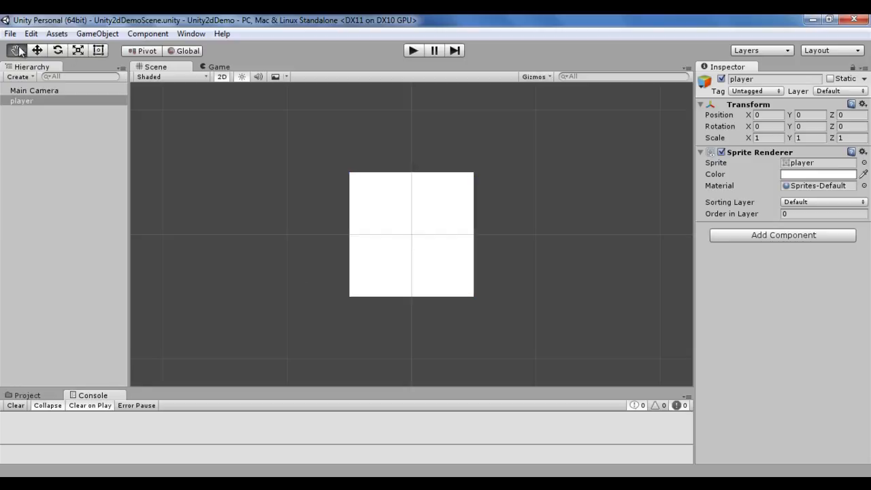
key(w)
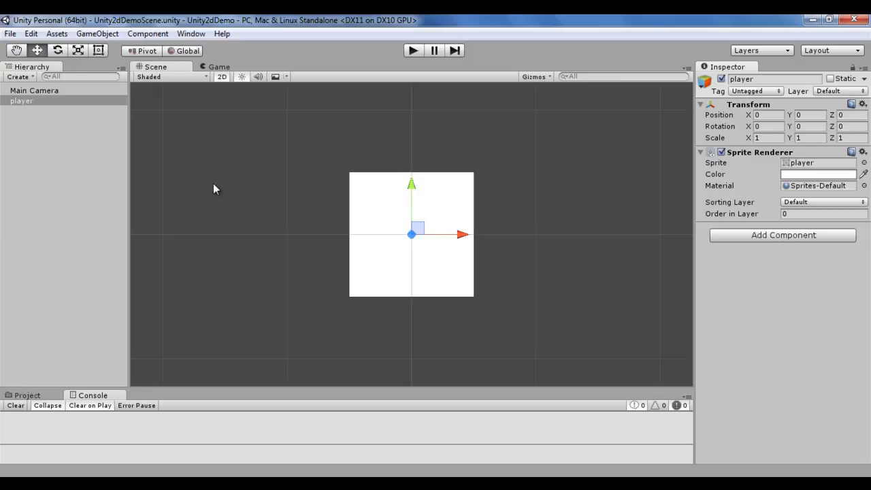
key(e)
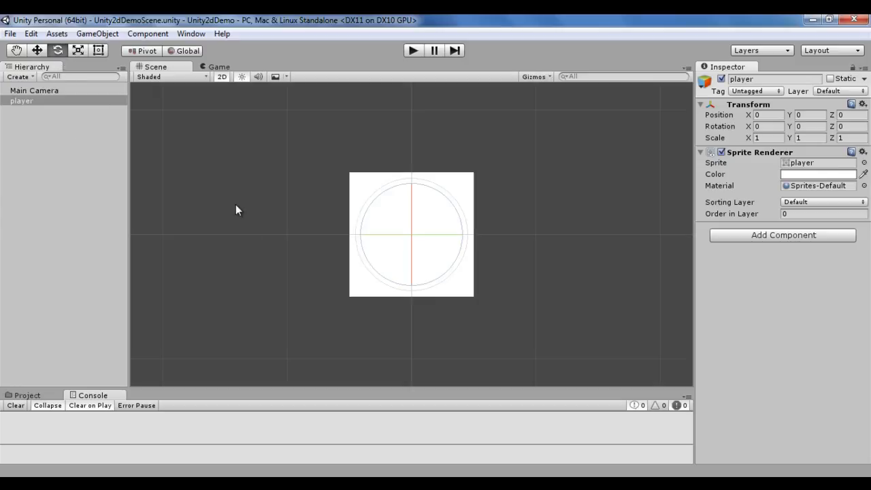
key(r)
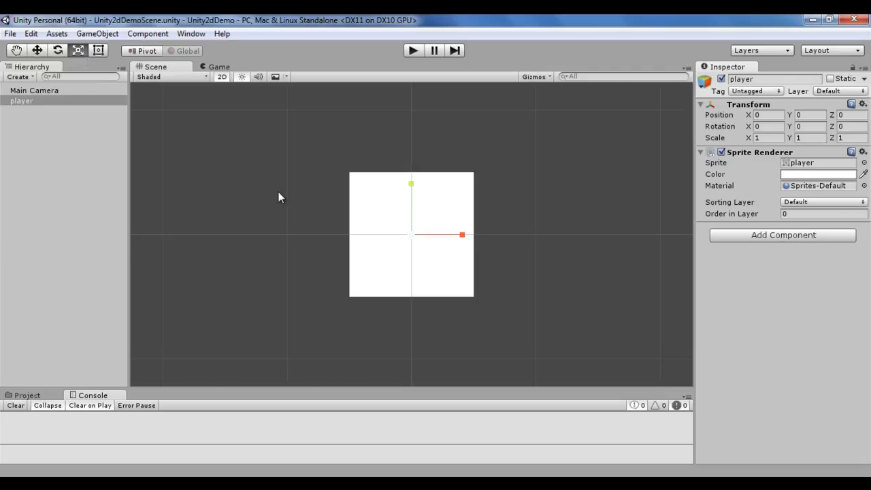
key(t)
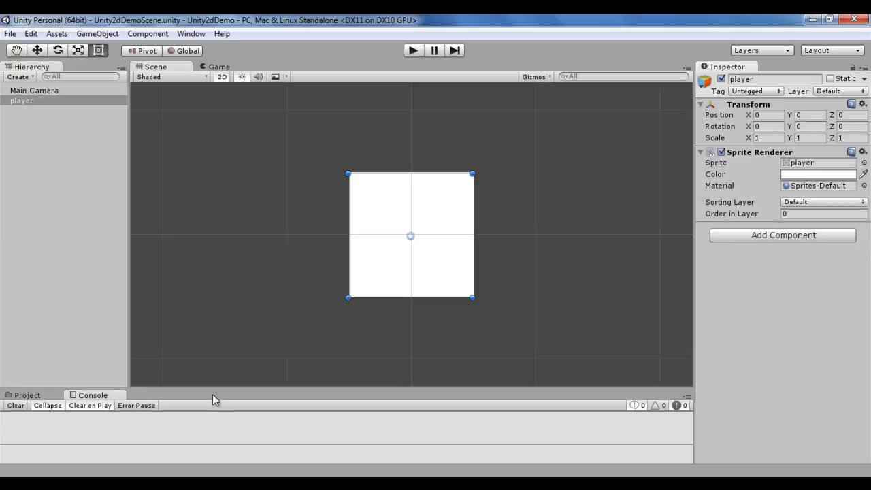
Step: Enlarge the bottom panel and switch it to the Project view's Sprites folder
drag(216, 386, 224, 292)
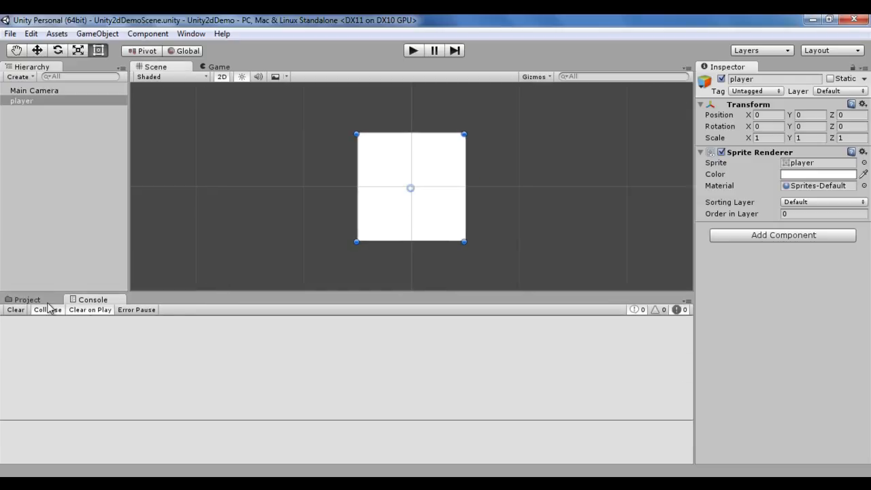
click(27, 300)
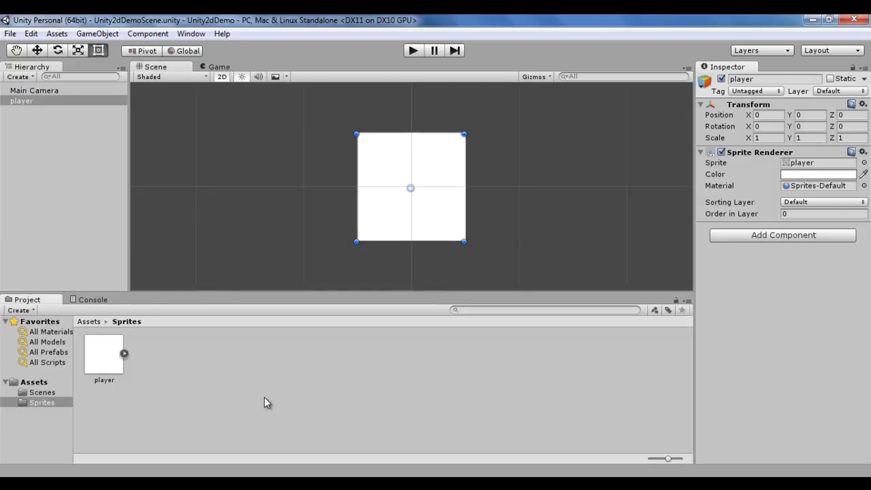
click(38, 125)
Step: Delete the player object from the scene
click(24, 102)
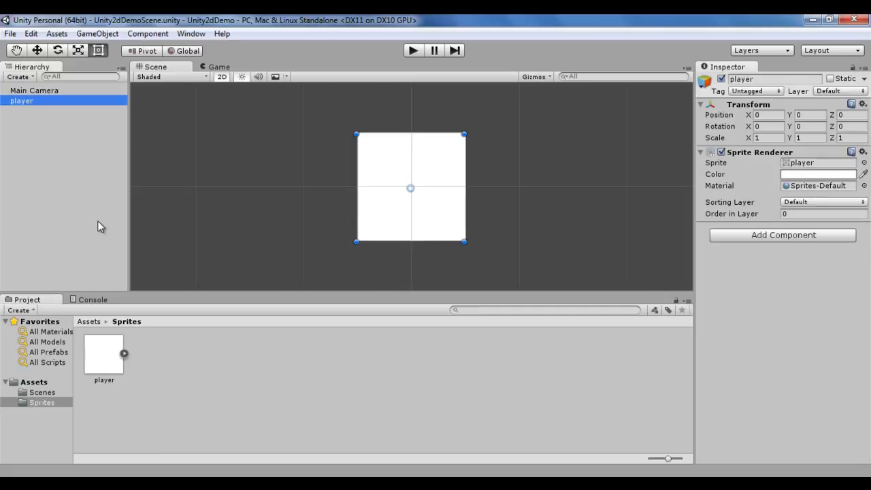
key(Delete)
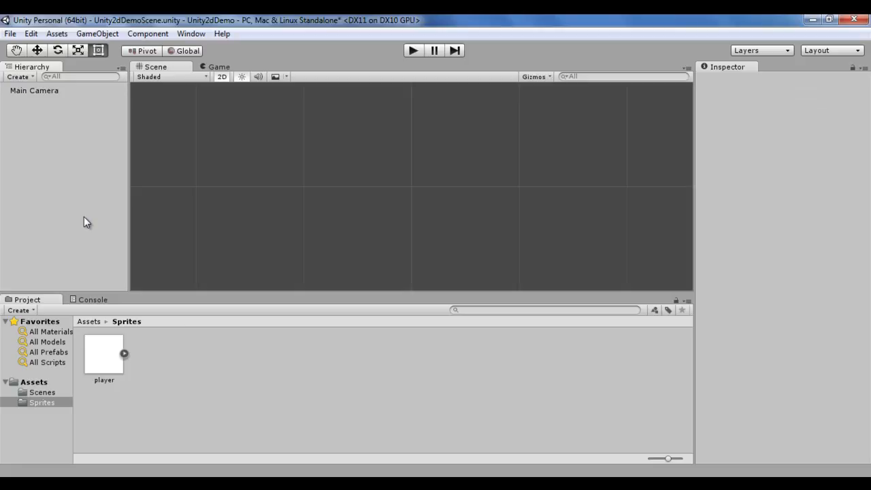
Step: Set the player sprite asset's Pivot to Center
click(105, 358)
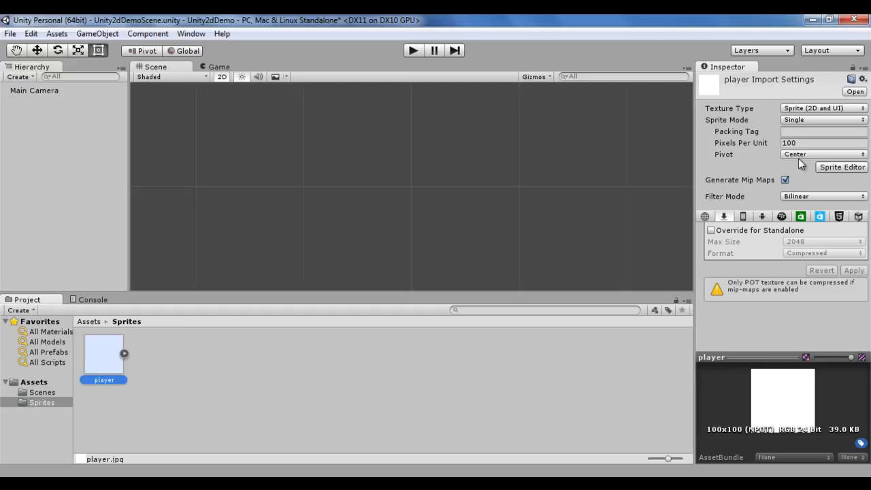
click(860, 155)
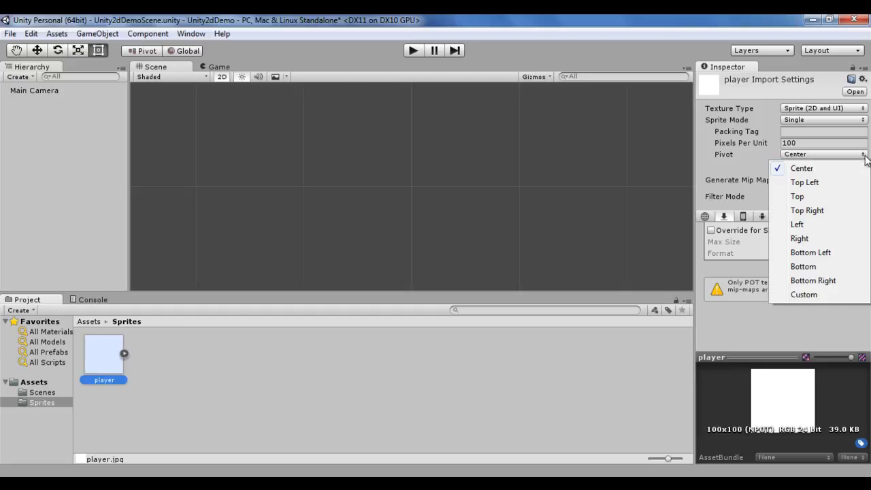
click(805, 170)
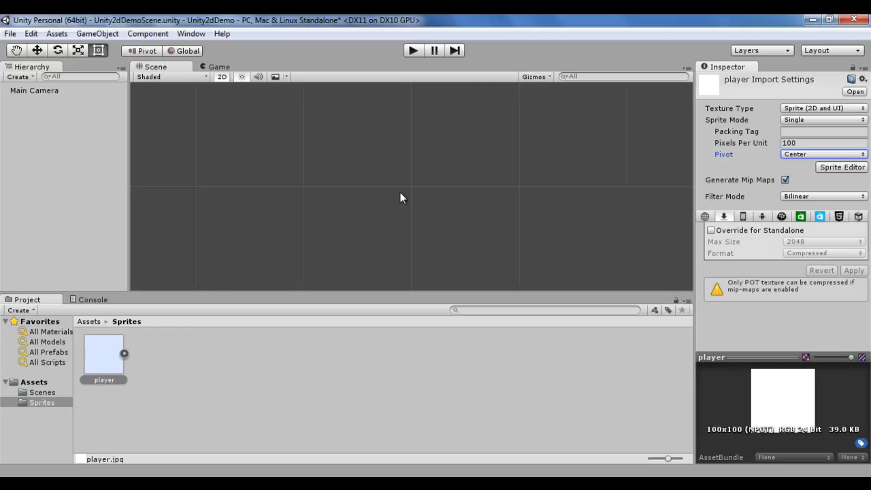
Step: Add the player sprite to the scene as an object, then delete that object again
drag(102, 358, 68, 190)
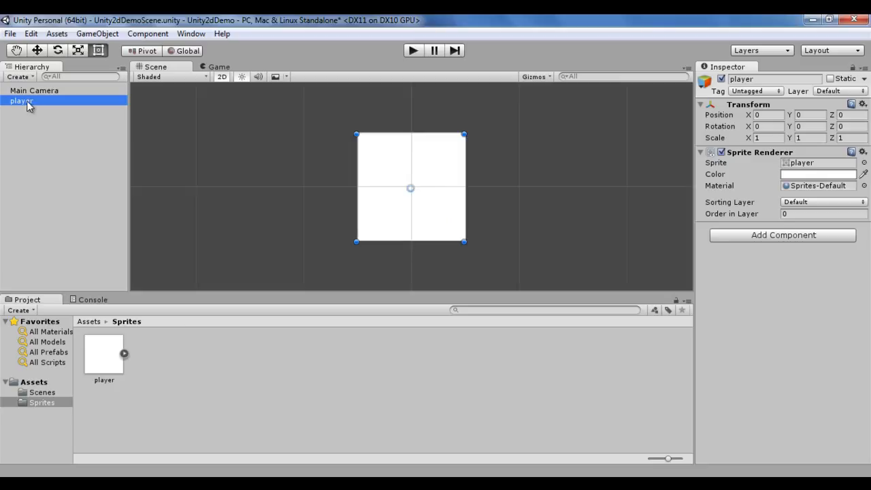
key(Delete)
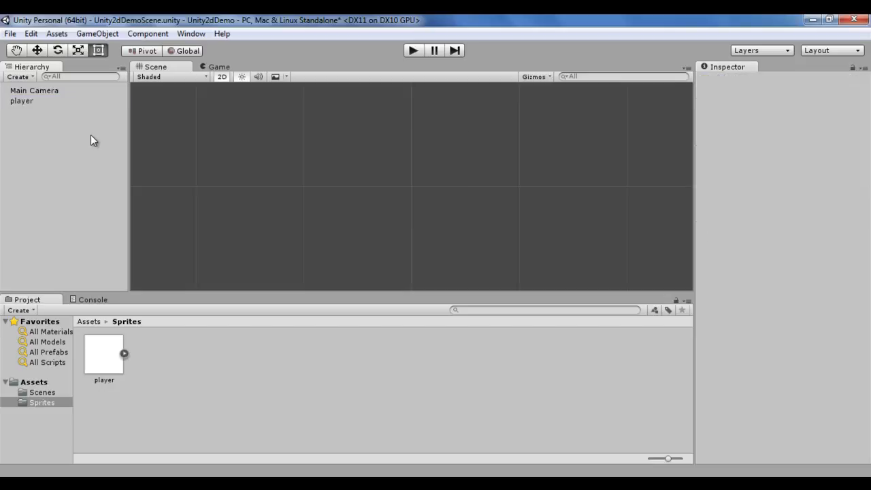
Step: Change the player sprite's Pivot to Top Left and apply the import settings
click(107, 362)
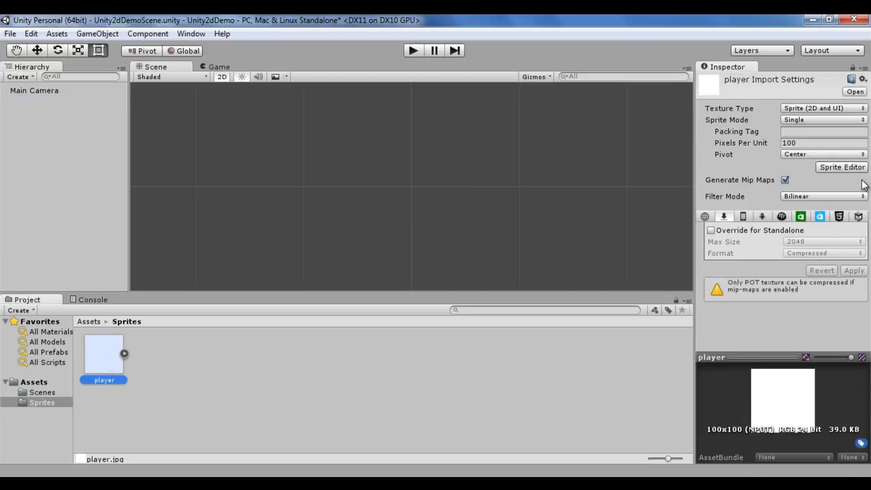
click(864, 155)
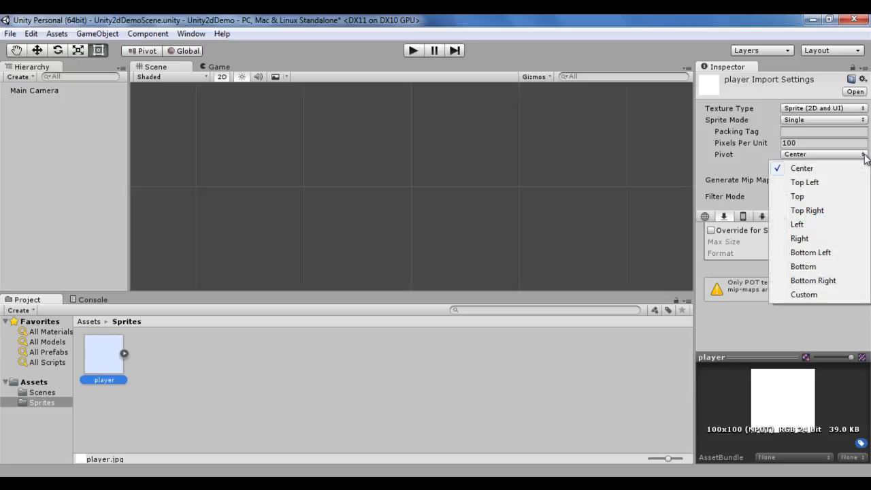
click(808, 184)
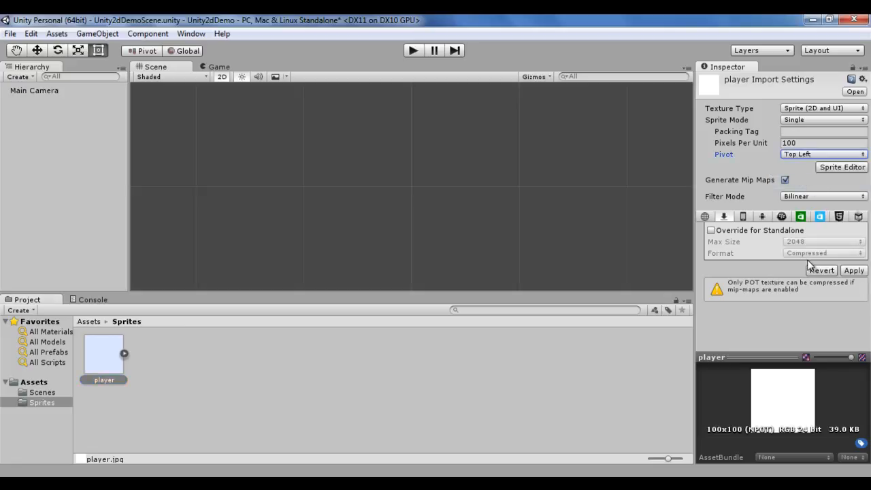
click(854, 271)
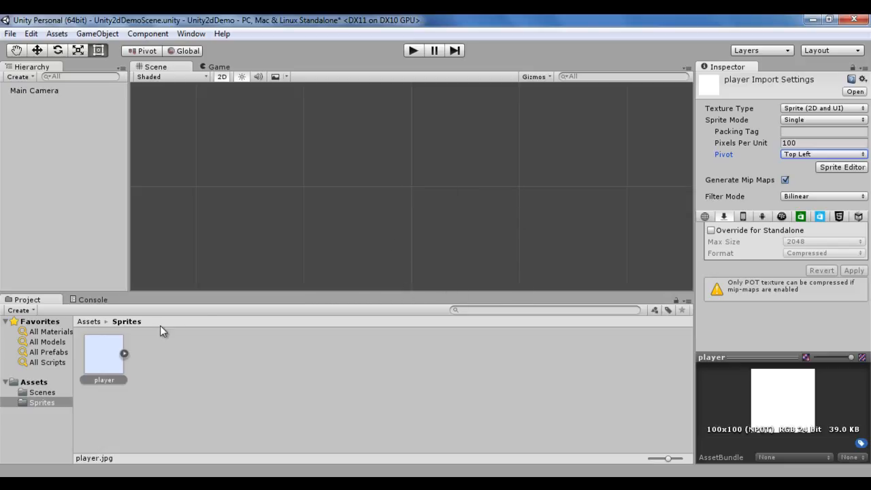
Step: Place the player sprite in the scene to check the Top Left pivot, then delete the placed object
drag(111, 362, 60, 187)
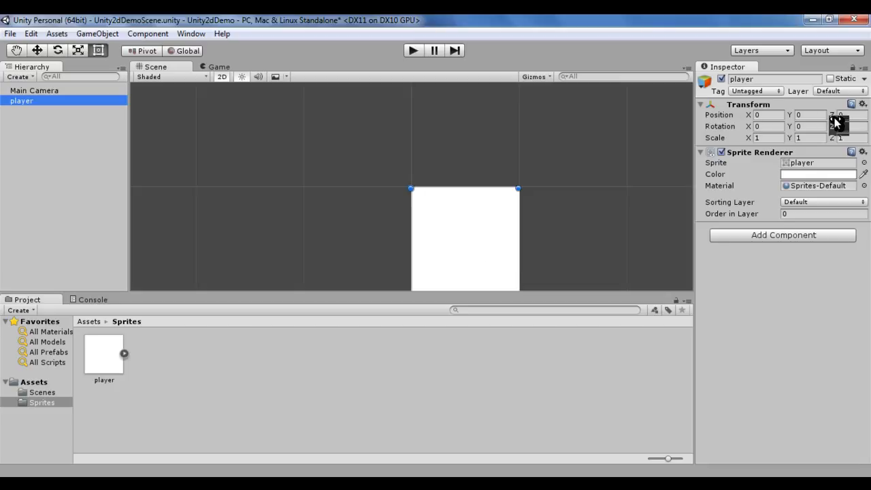
click(59, 170)
click(25, 104)
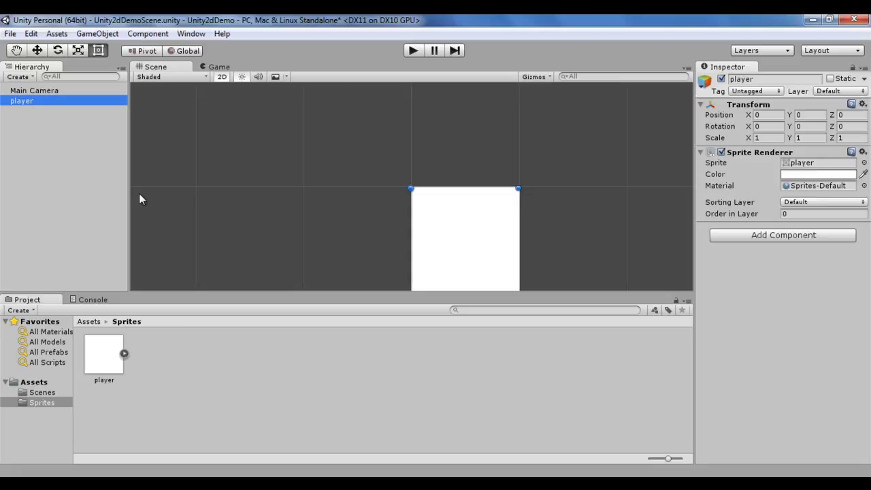
key(Delete)
Step: Change the player sprite's Pivot to Top Right and apply the import settings
click(106, 355)
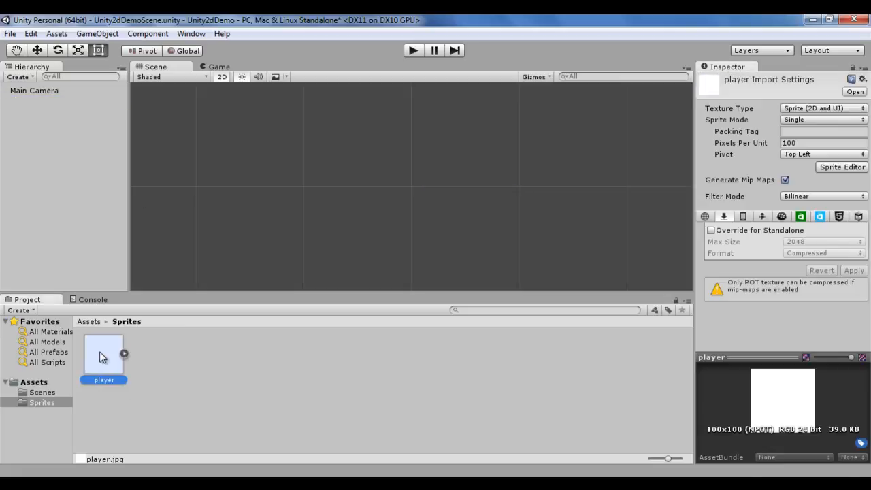
click(863, 154)
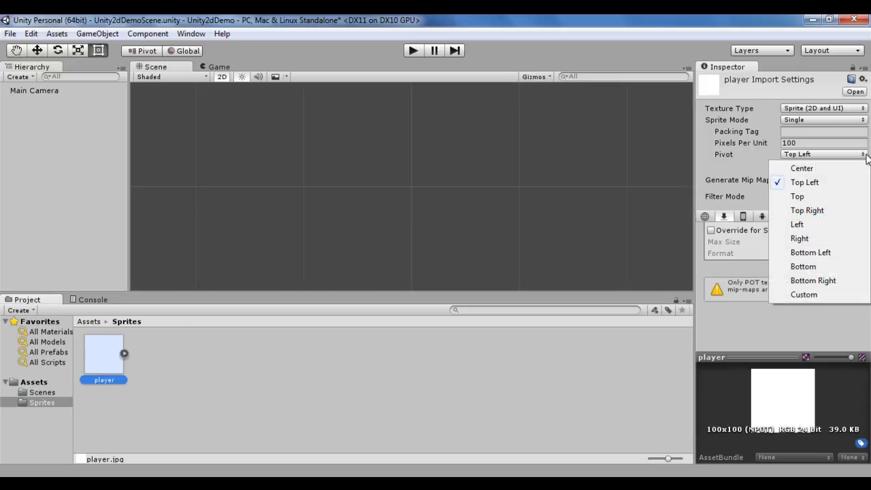
click(823, 212)
click(854, 270)
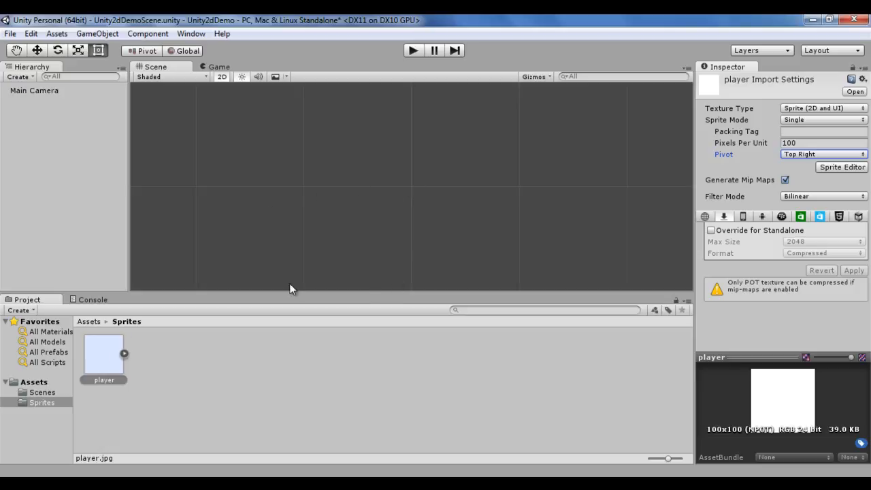
Step: Add the player sprite to the scene as a player object
drag(104, 354, 47, 215)
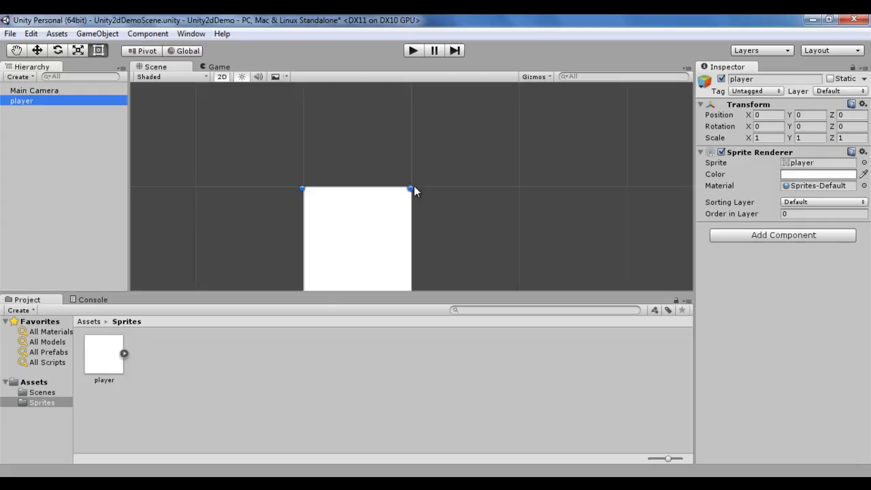
Step: Delete the player object from the scene
click(39, 162)
click(34, 100)
key(Delete)
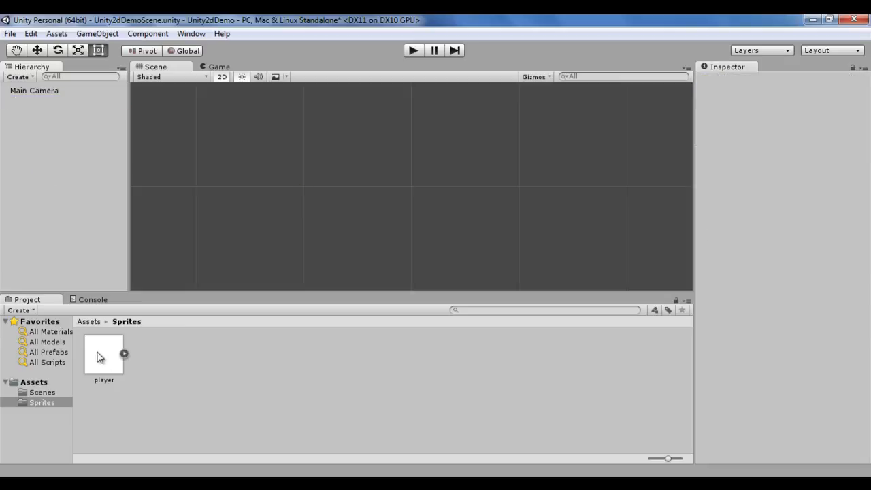
Step: Change the player sprite's Pivot to Bottom Left and apply the import settings
click(102, 367)
click(862, 155)
click(810, 252)
click(860, 272)
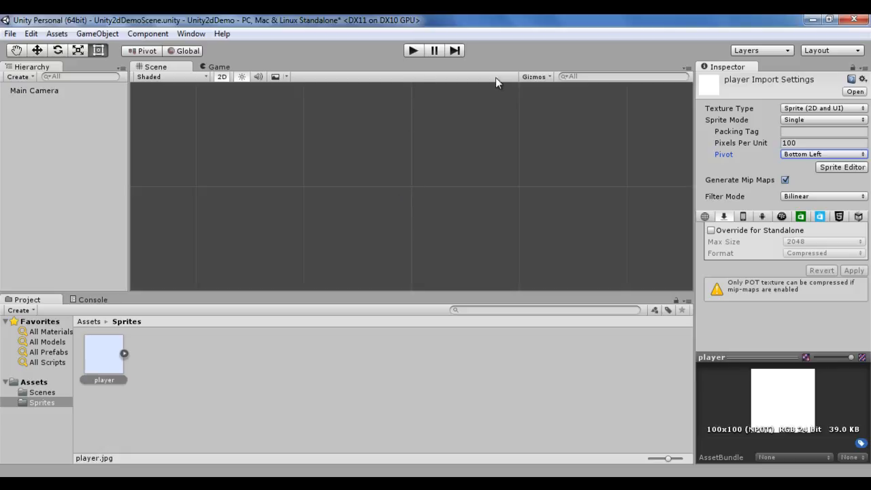
Step: Place the player sprite in the scene to check the Bottom Left pivot, then undo the placement
drag(99, 367, 42, 220)
key(ctrl+z)
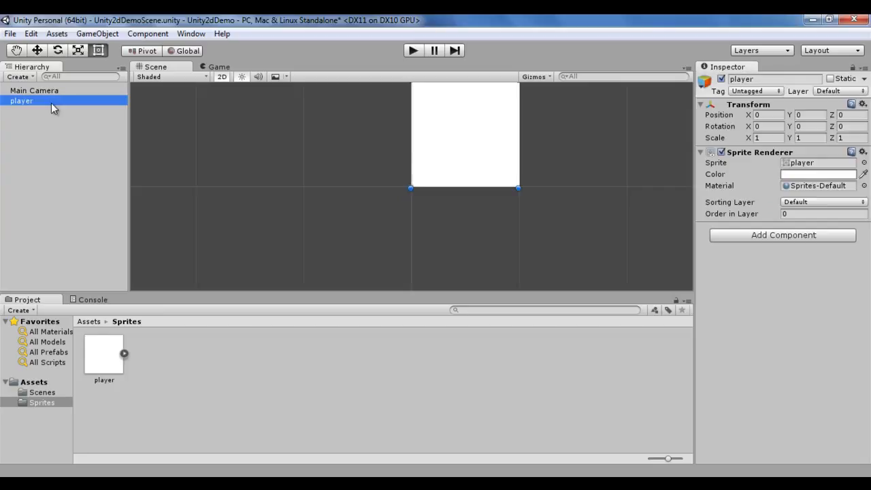
key(ctrl+z)
Step: Change the player sprite's Pivot to Bottom Right and apply the import settings
click(103, 354)
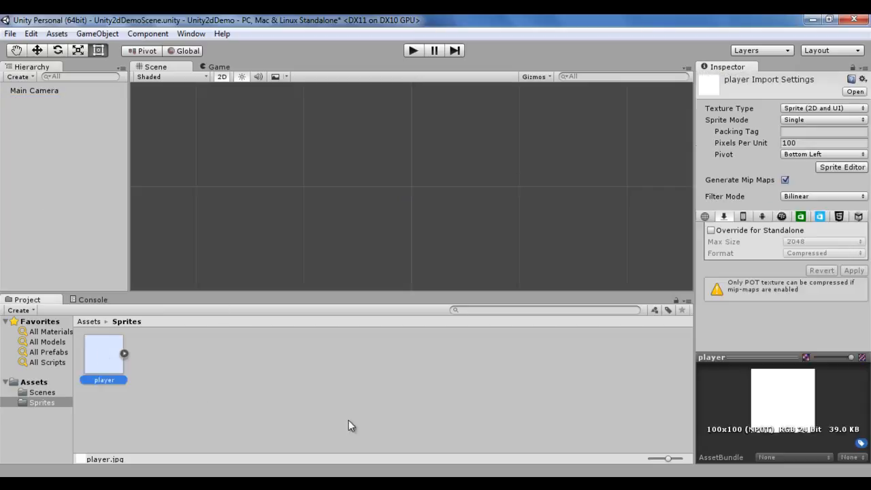
click(863, 155)
click(845, 278)
click(854, 271)
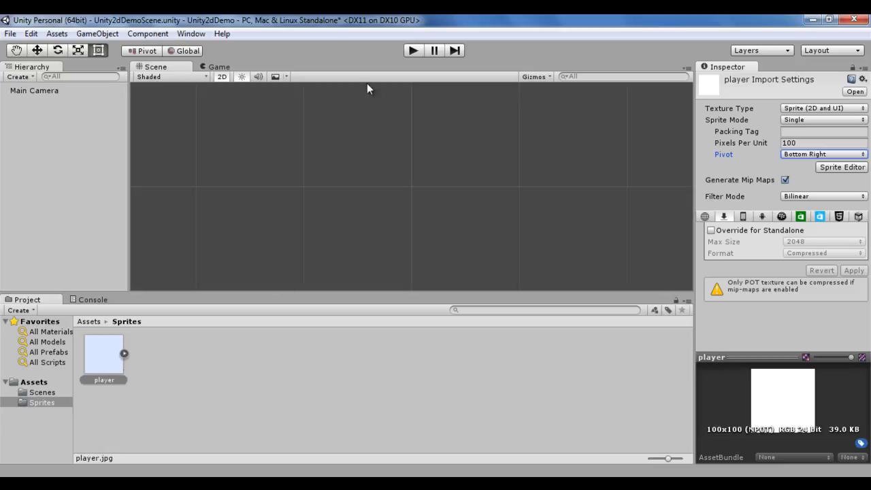
Step: Place the player sprite in the scene to check the Bottom Right pivot, then delete the placed object
click(87, 284)
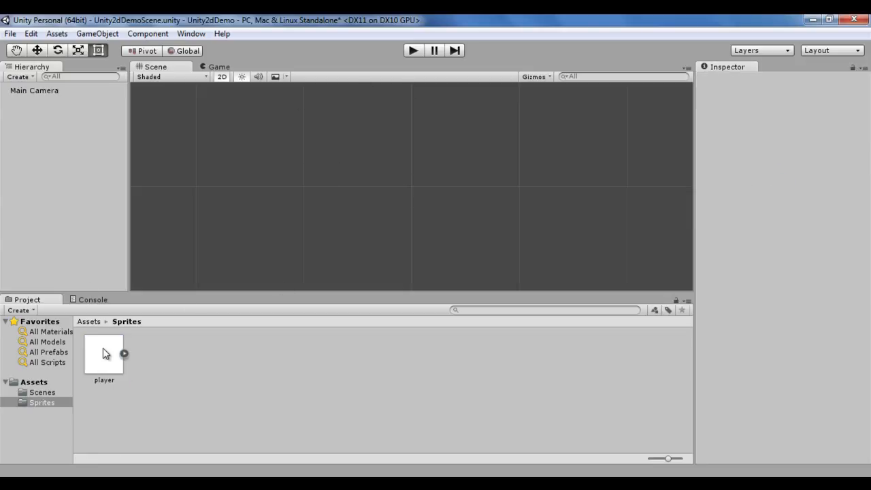
drag(102, 352, 68, 241)
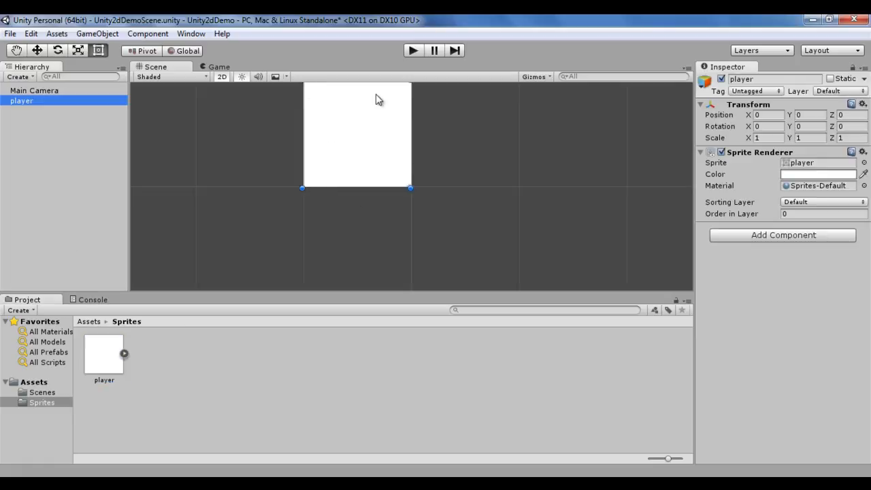
click(27, 111)
click(27, 102)
key(Delete)
Step: Change the player sprite's Pivot to Center and apply the import settings
click(105, 374)
click(827, 155)
click(814, 168)
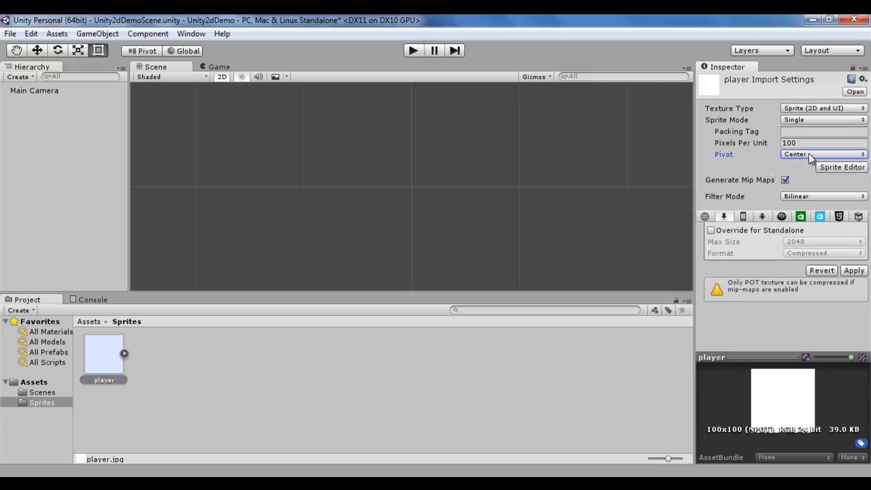
click(853, 270)
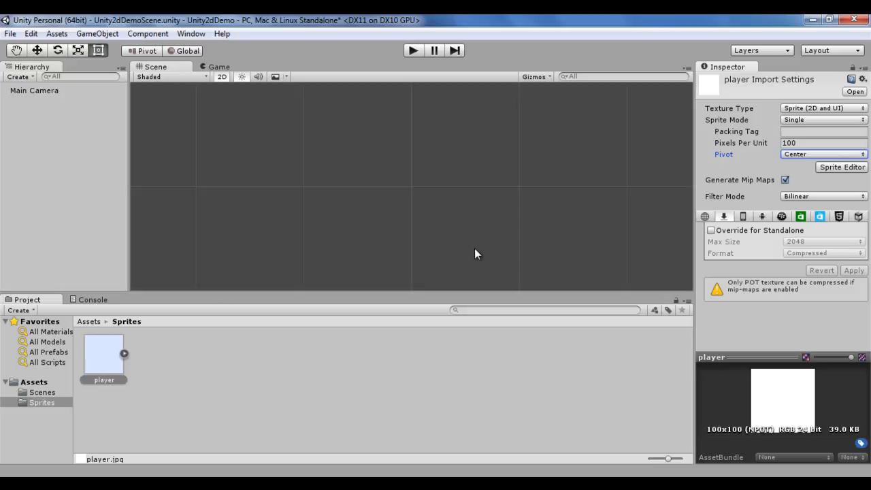
Step: Place the player sprite in the scene to check the Center pivot, then delete it
drag(104, 373, 52, 228)
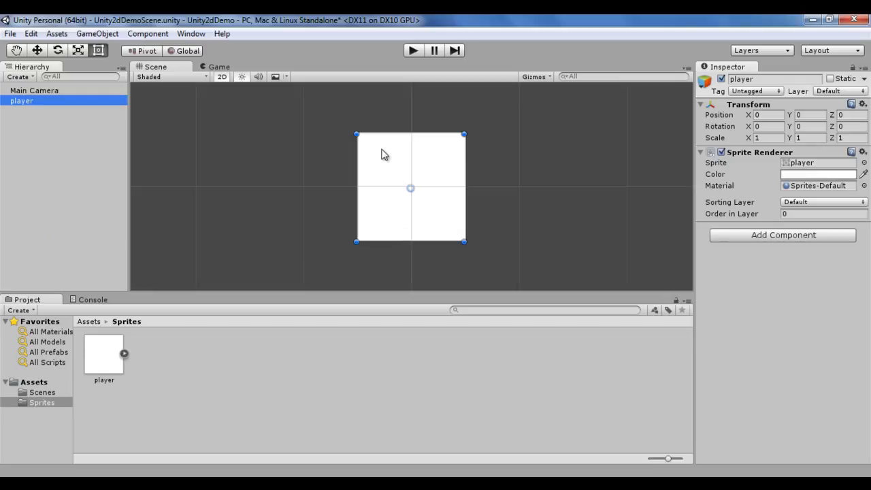
key(Delete)
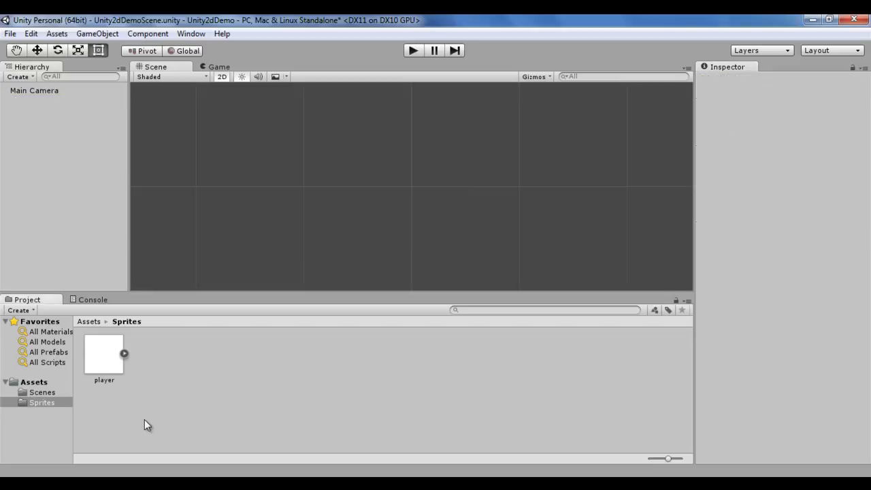
Step: Change the player sprite's Pivot to Top and apply the import settings
click(103, 357)
click(864, 154)
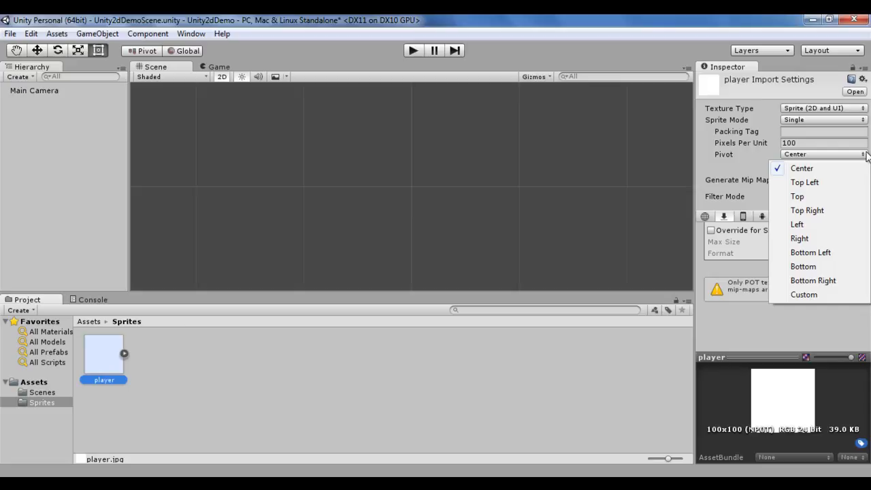
click(798, 197)
click(854, 270)
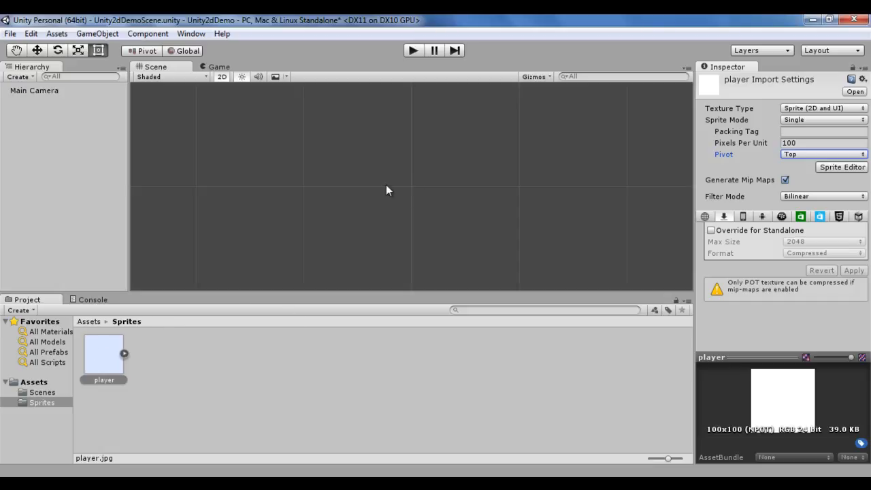
Step: Place the player sprite in the scene to check the Top pivot, then delete it
drag(104, 357, 80, 251)
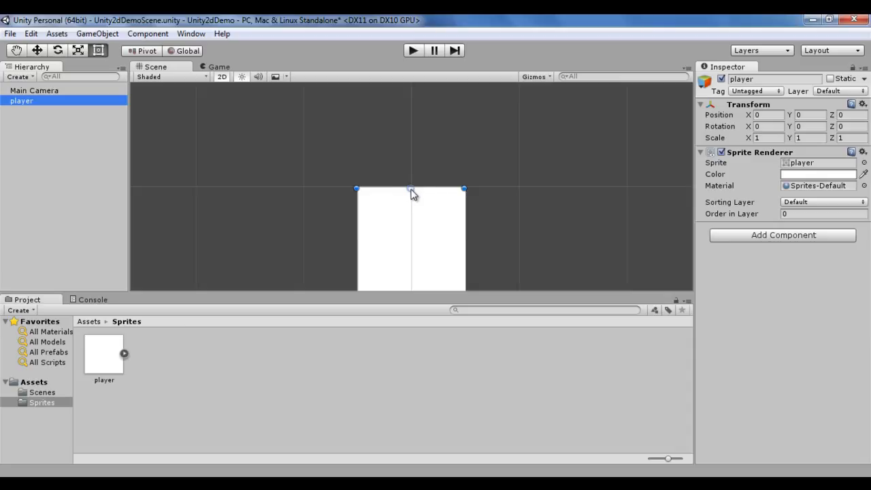
key(Delete)
Step: Change the player sprite's Pivot to Left and apply the import settings
click(114, 362)
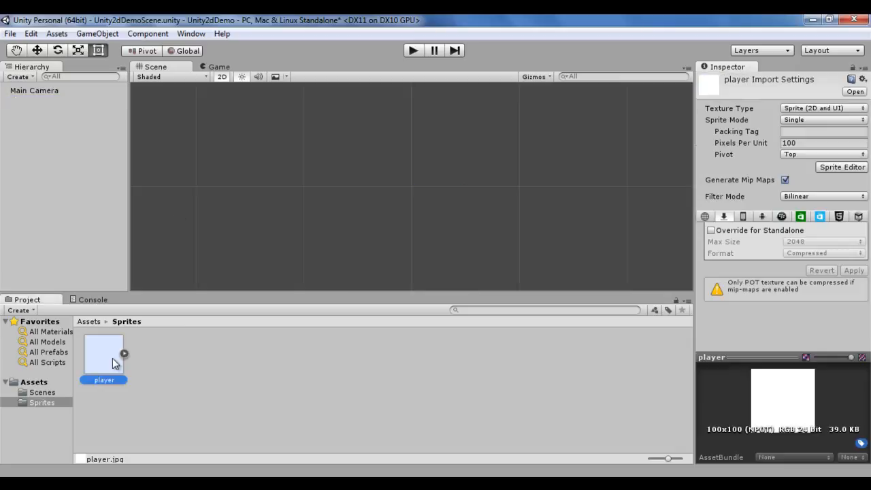
click(861, 155)
click(803, 225)
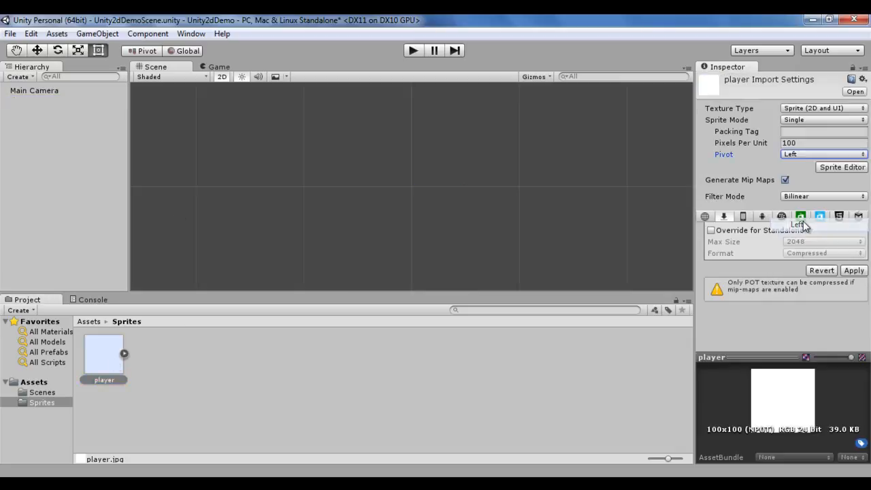
click(853, 270)
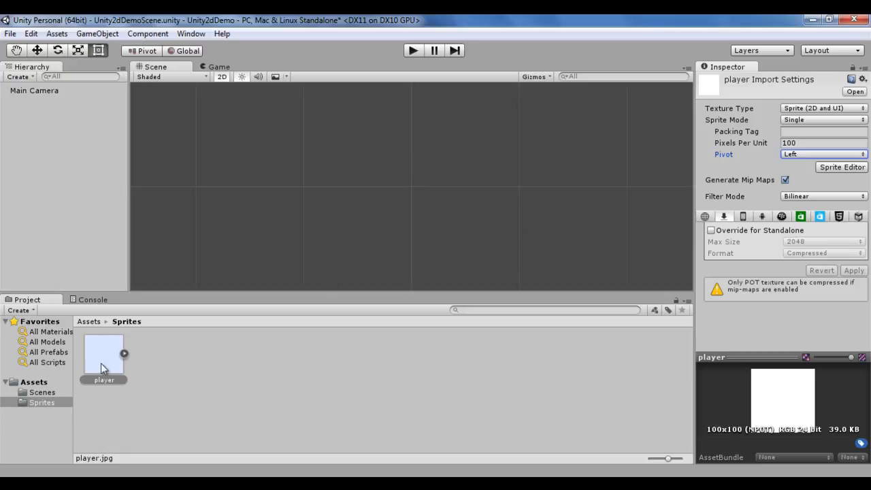
Step: Place the player sprite in the scene to check the Left pivot, then undo the placement
drag(99, 370, 83, 192)
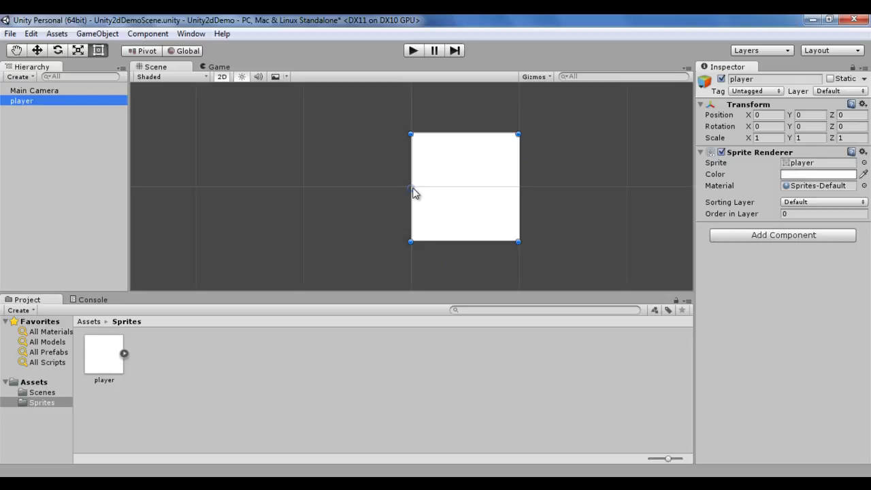
key(ctrl+z)
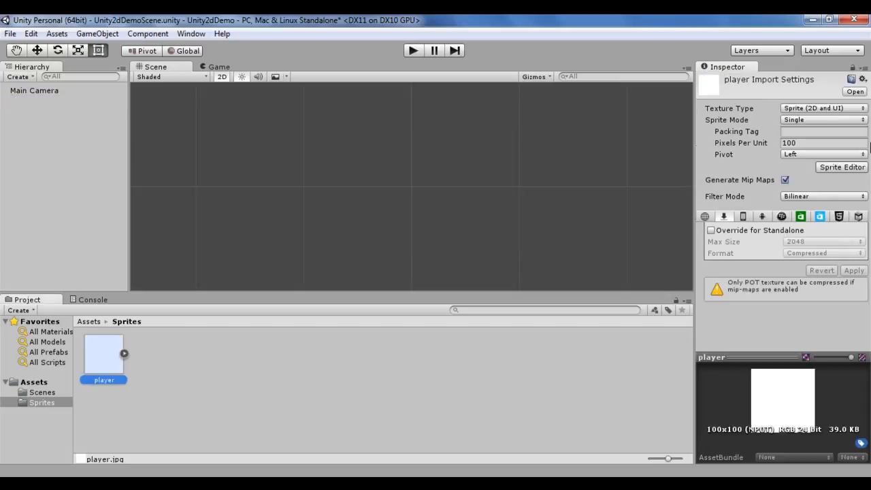
Step: Change the player sprite's Pivot to Right and apply the import settings
click(863, 155)
click(810, 238)
click(854, 270)
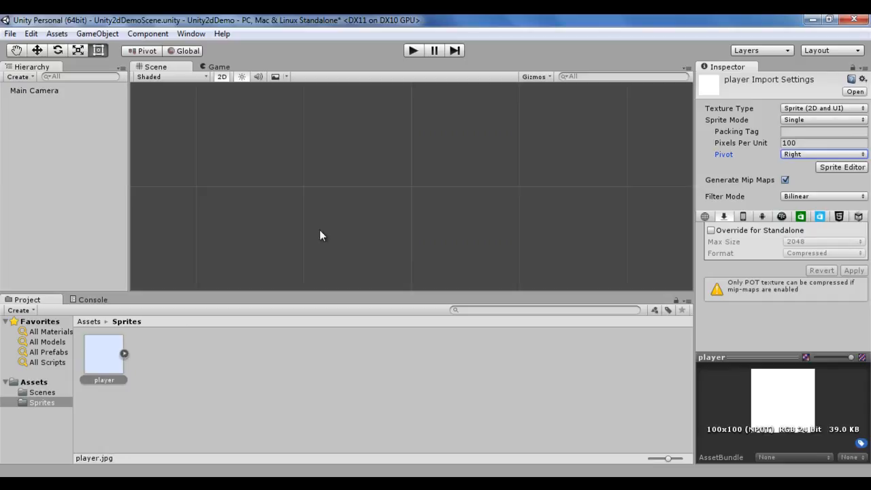
Step: Place the player sprite in the scene to check the Right pivot, then undo the placement
drag(103, 354, 66, 115)
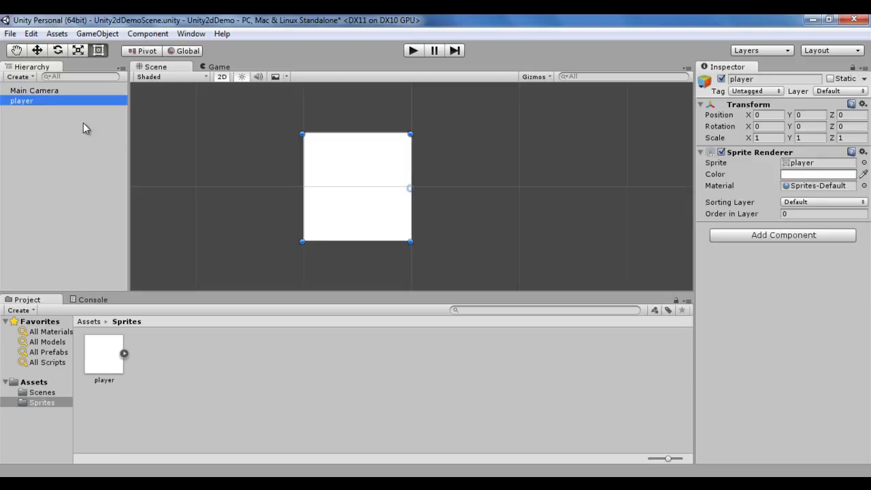
key(ctrl+z)
Step: Change the player sprite's Pivot to Bottom and apply the import settings
click(862, 155)
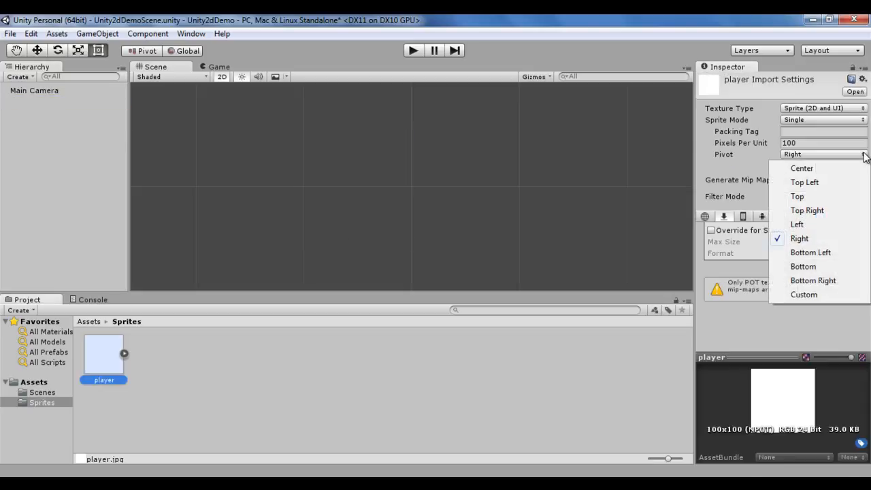
click(812, 271)
click(854, 271)
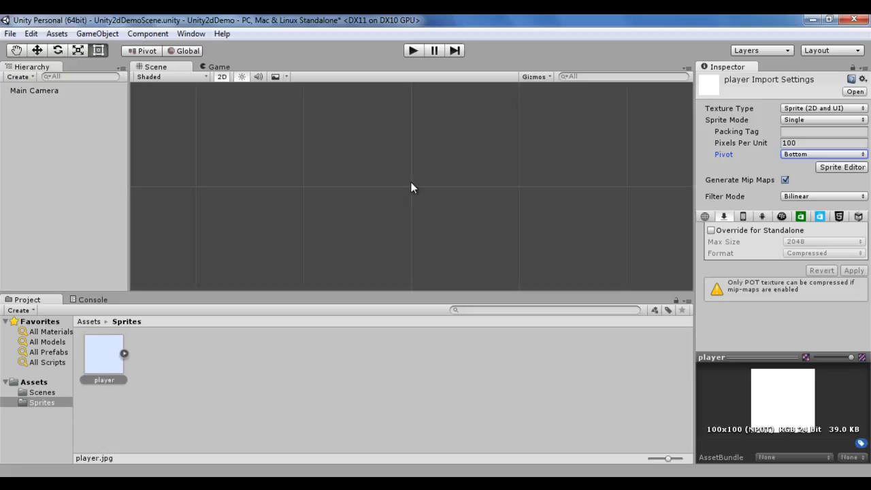
Step: Place the player sprite in the scene to check the Bottom pivot, then delete the placed object
drag(104, 354, 66, 191)
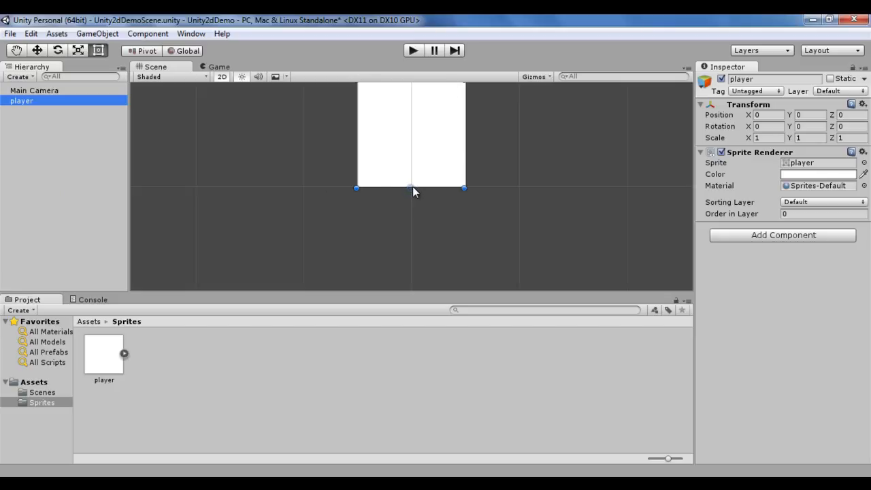
click(359, 251)
click(34, 101)
key(Delete)
Step: Set the player sprite's Pivot to Custom with X 0 and Y 0, and apply the import settings
click(108, 357)
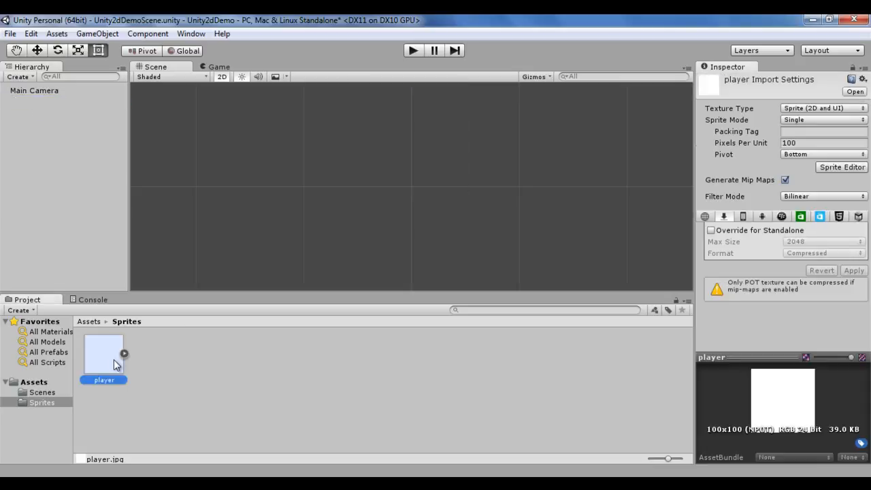
click(863, 154)
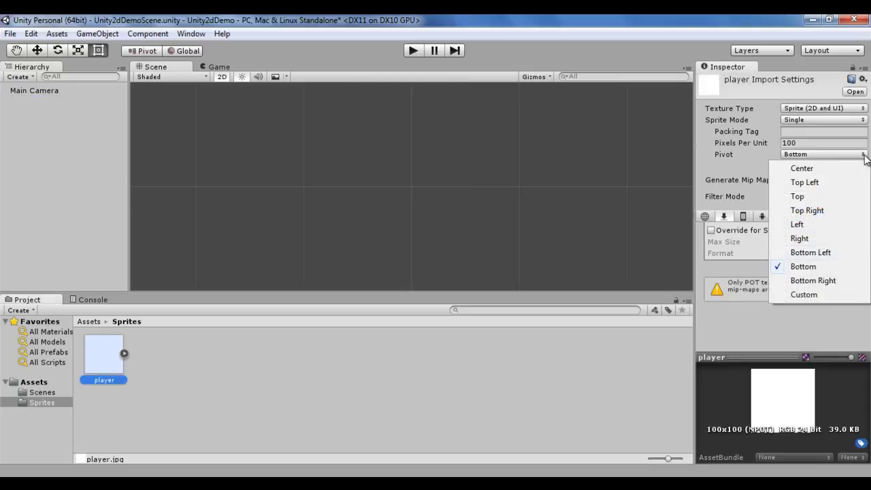
click(819, 296)
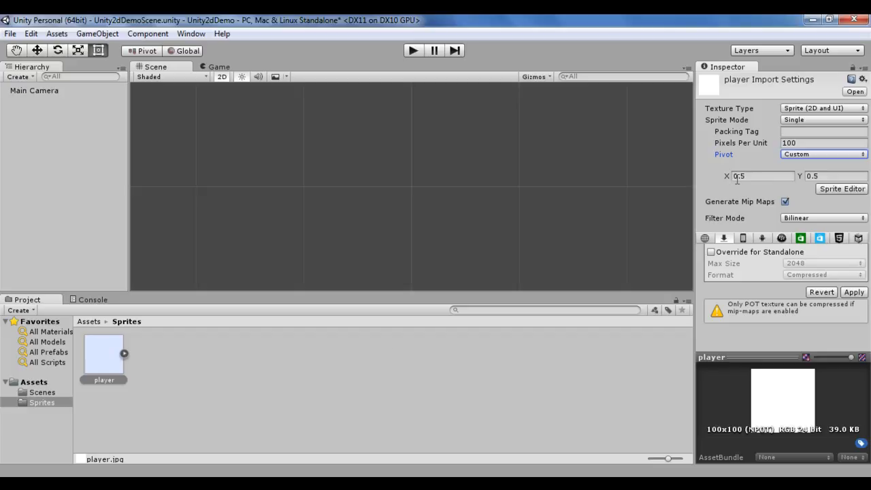
click(807, 176)
click(781, 176)
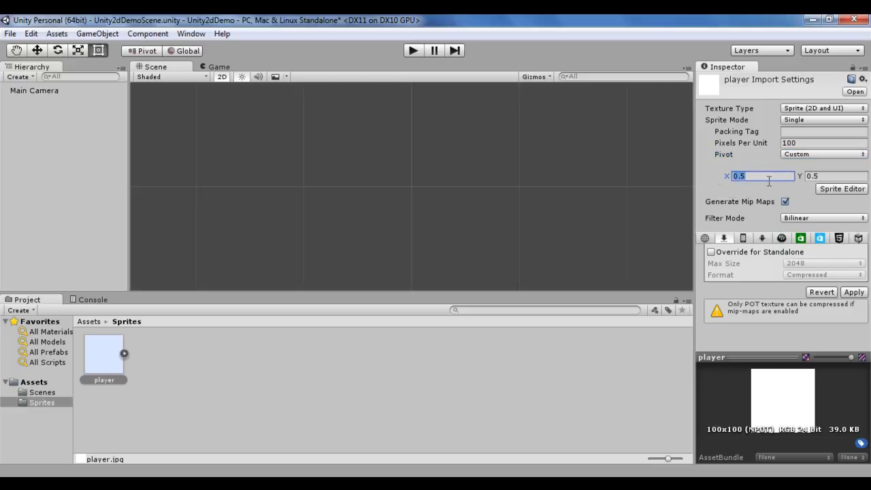
text(0)
click(817, 176)
text(0)
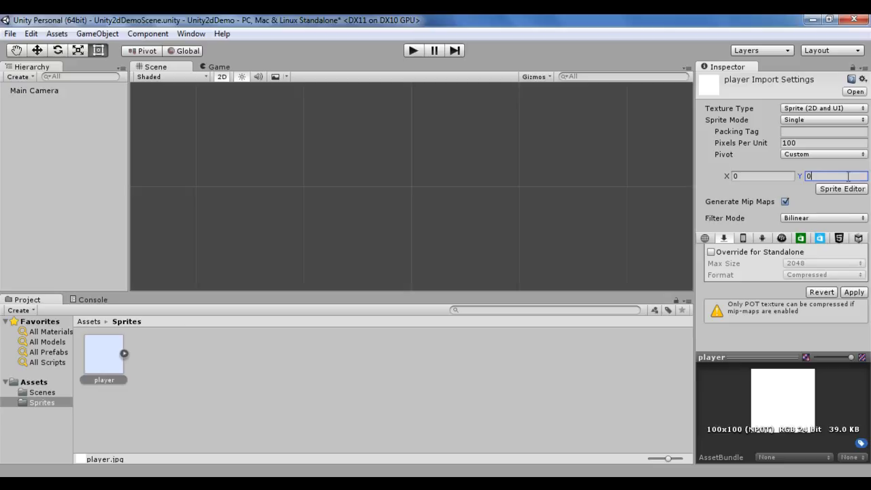
click(855, 292)
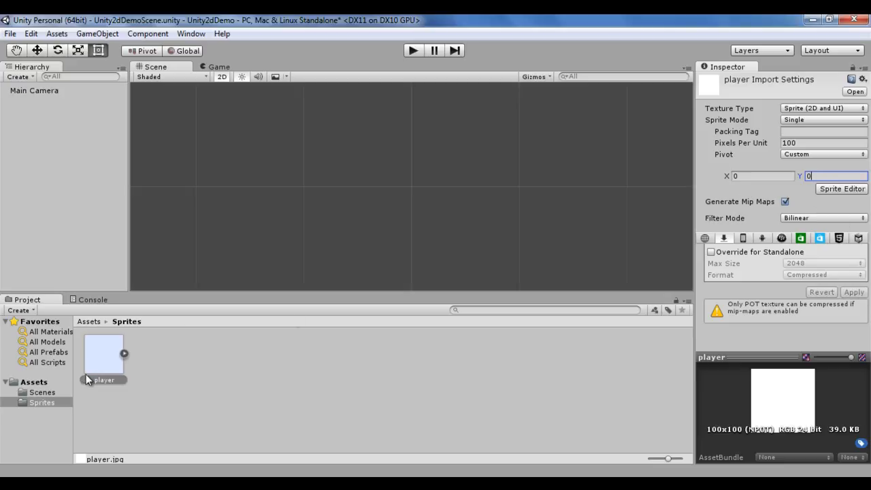
Step: Place the player sprite in the scene to check the custom 0,0 pivot, then delete the placed object
drag(87, 376, 66, 239)
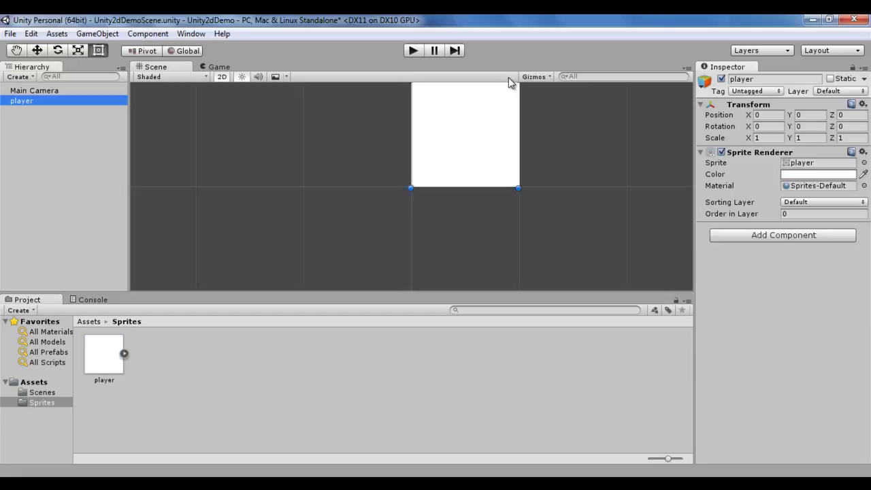
click(61, 133)
click(33, 104)
key(Delete)
Step: Set the player sprite's custom pivot to X 1 and Y 1 and apply the import settings
click(112, 364)
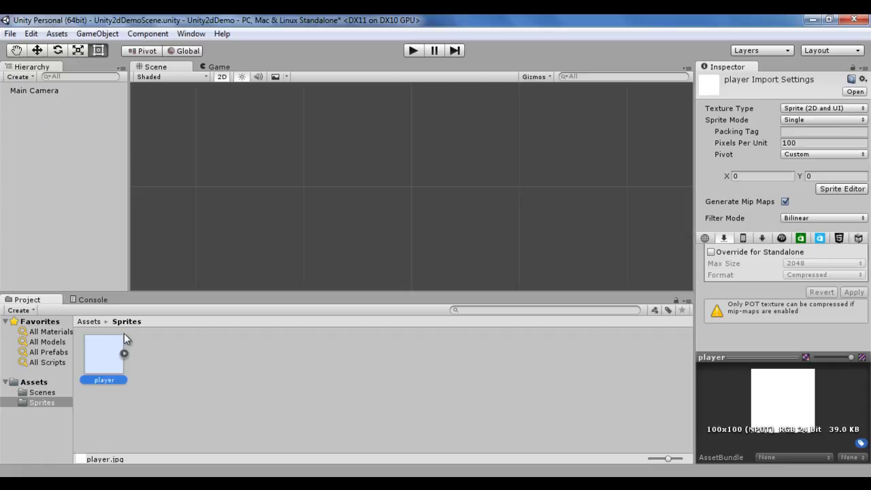
click(750, 177)
text(1)
click(827, 175)
text(1)
click(854, 292)
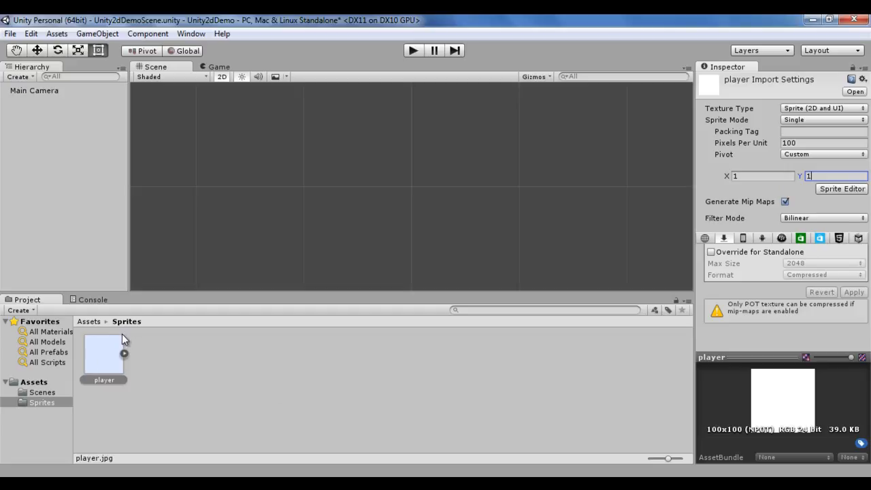
Step: Place the player sprite in the scene to check the custom 1,1 pivot, then delete the placed object
drag(104, 354, 30, 100)
click(95, 359)
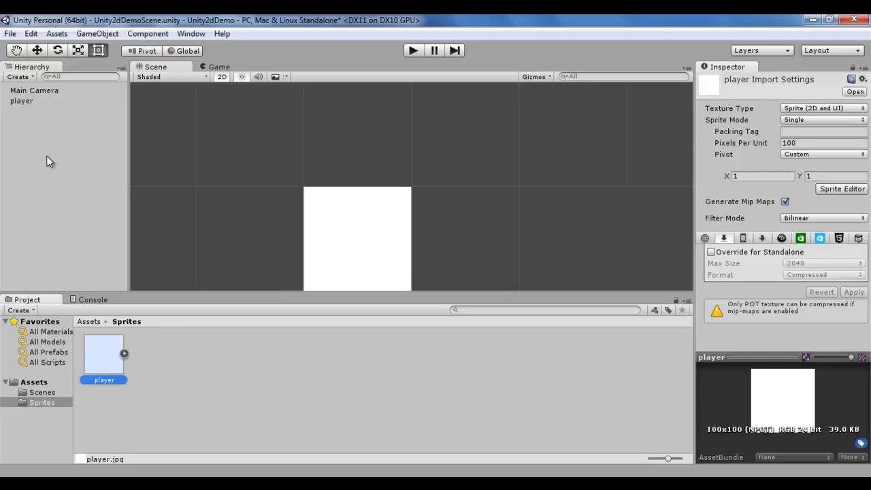
click(27, 101)
key(Delete)
click(105, 362)
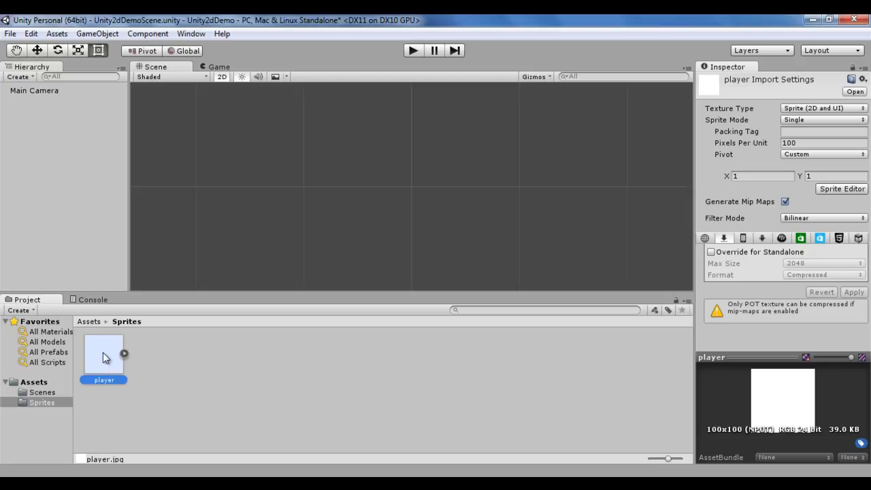
Step: Set the player sprite's custom pivot to X 0.5 and Y 0.5 and apply the import settings
click(725, 177)
text(0)
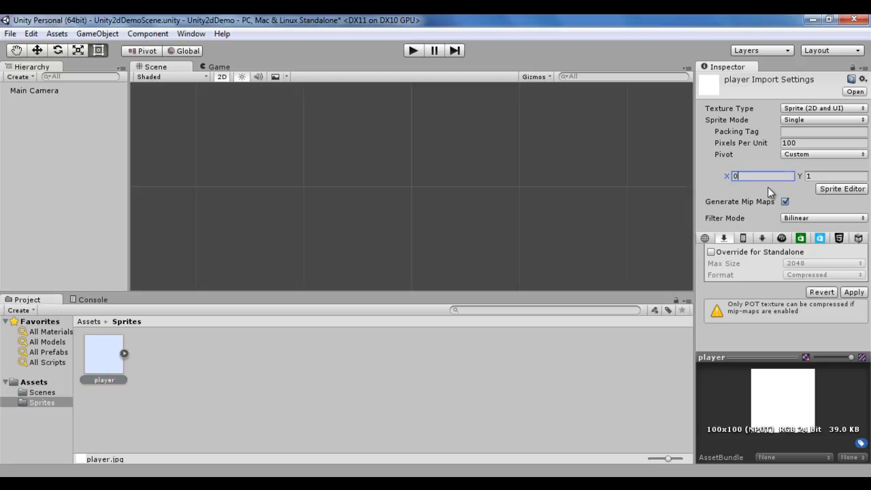
text(.5)
click(850, 176)
text(0.5)
click(854, 292)
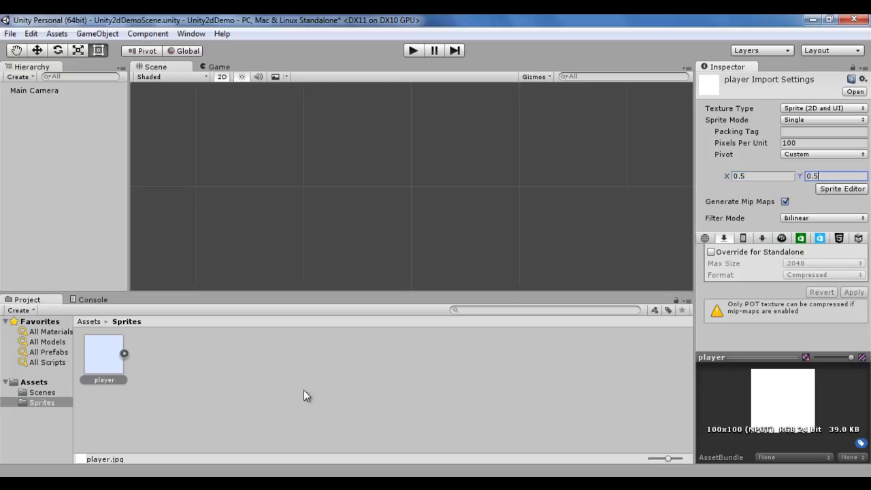
Step: Place the player sprite in the scene to check the custom 0.5,0.5 pivot, then delete the placed object
drag(110, 369, 56, 200)
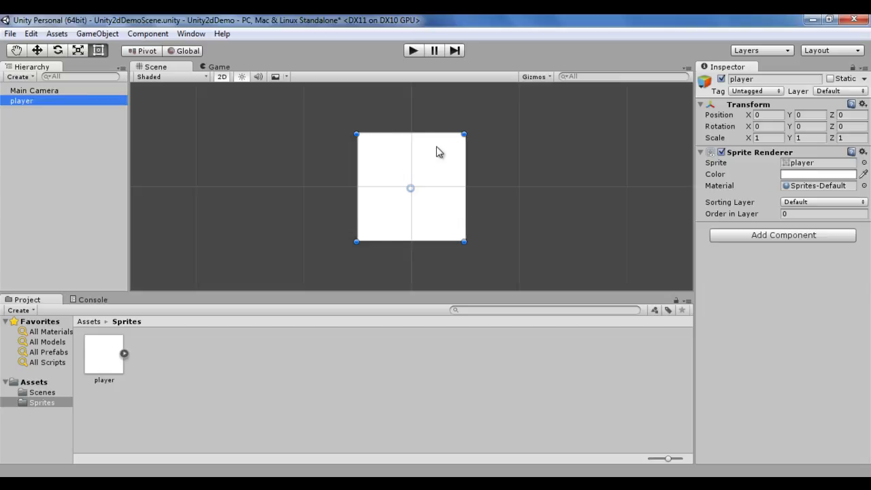
click(47, 136)
click(31, 104)
key(Delete)
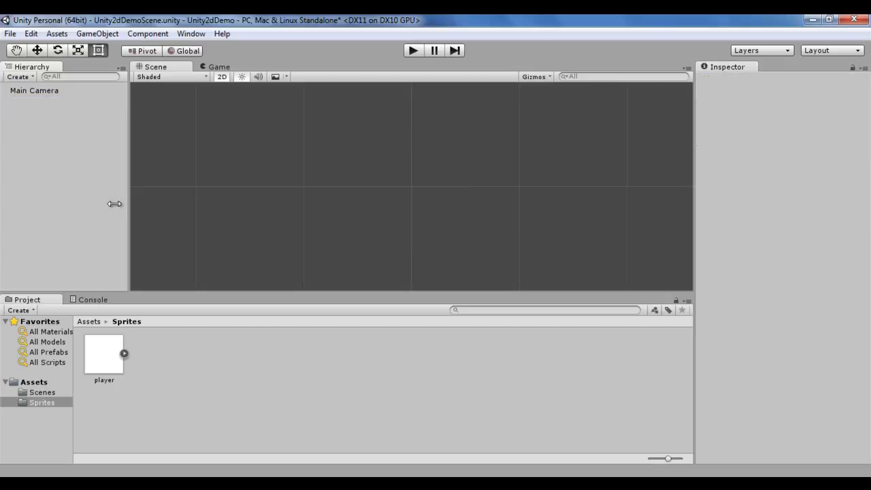
Step: Set the player sprite's Pivot back to Center and apply the import settings
click(95, 351)
click(860, 156)
click(809, 171)
click(851, 271)
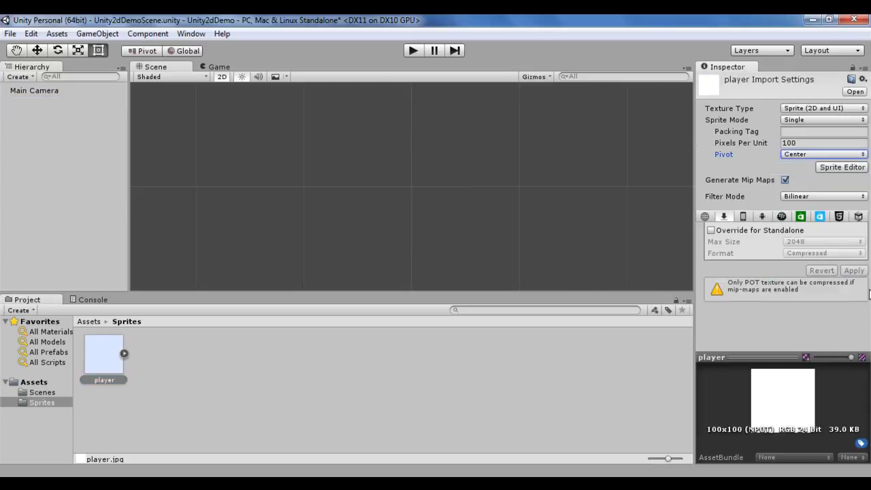
Step: Place the player sprite with the Center pivot in the scene and select the placed object with the Move tool
drag(104, 354, 61, 208)
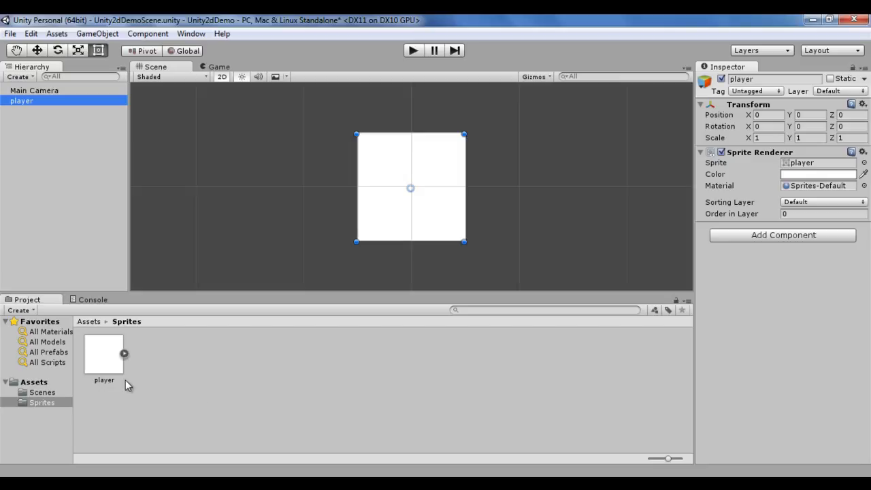
click(109, 364)
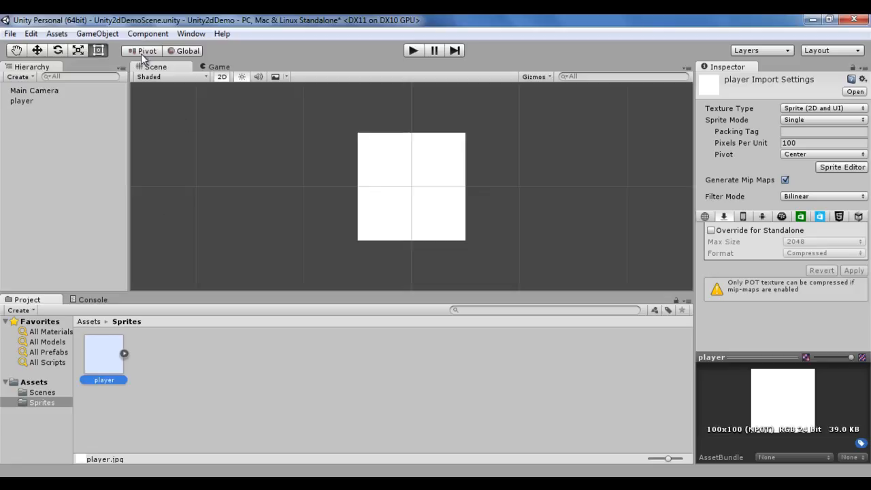
click(38, 53)
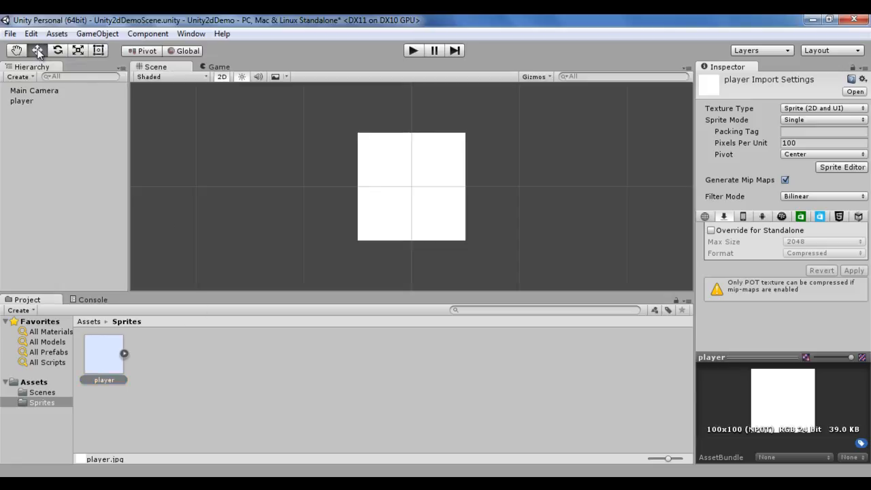
click(23, 101)
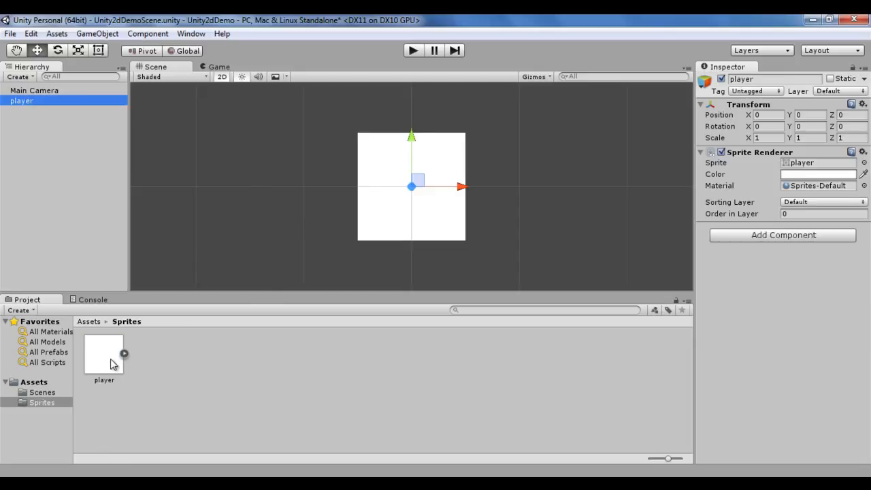
click(90, 365)
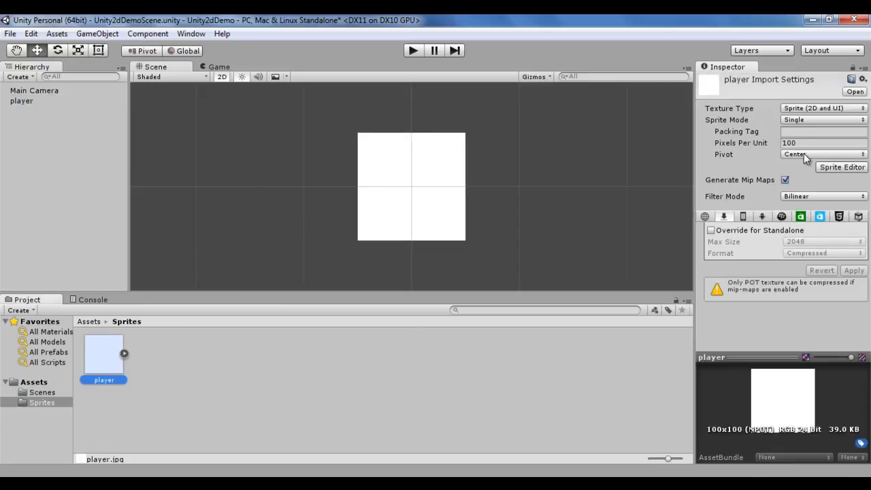
click(33, 100)
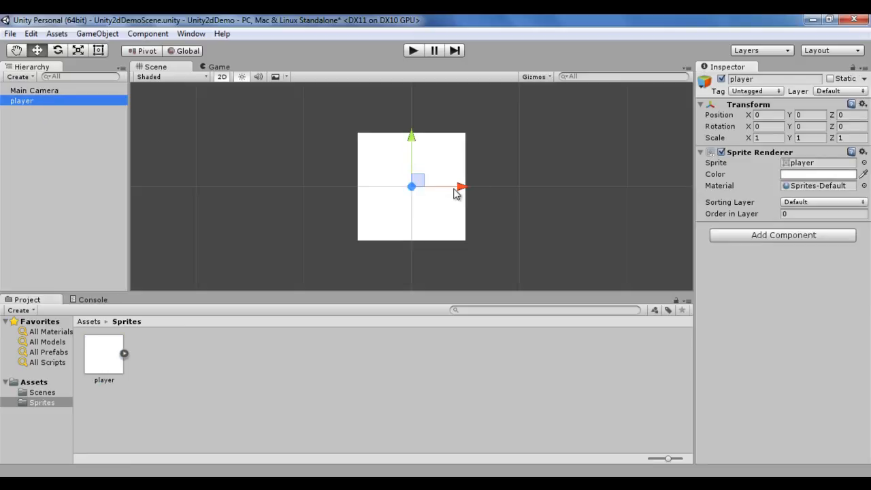
Step: Switch the tool handle position to Center and drag the player object with the Move gizmo
click(150, 53)
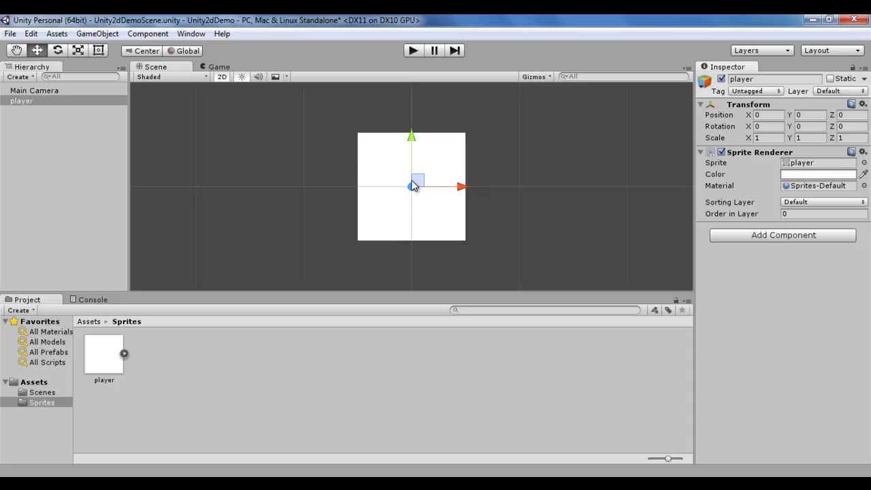
drag(463, 187, 441, 173)
drag(400, 141, 398, 170)
Step: Reset the player object's Transform to the origin and switch to the Rect tool
click(863, 104)
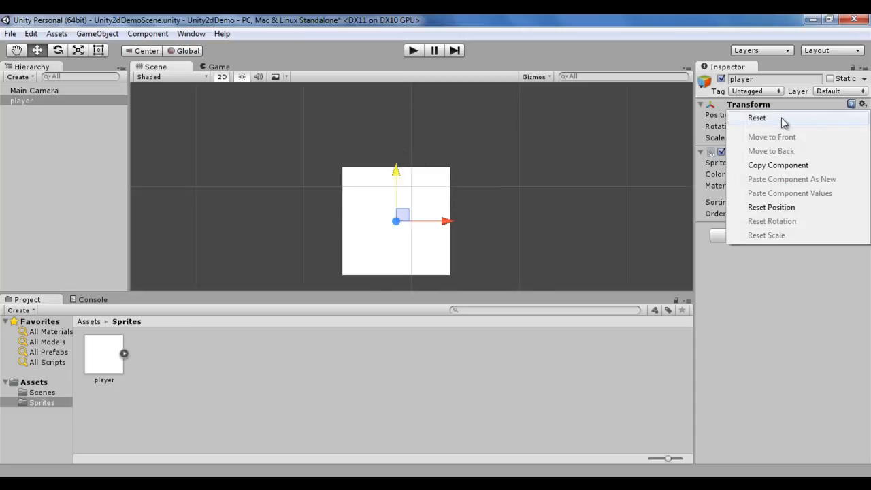
click(800, 118)
click(100, 52)
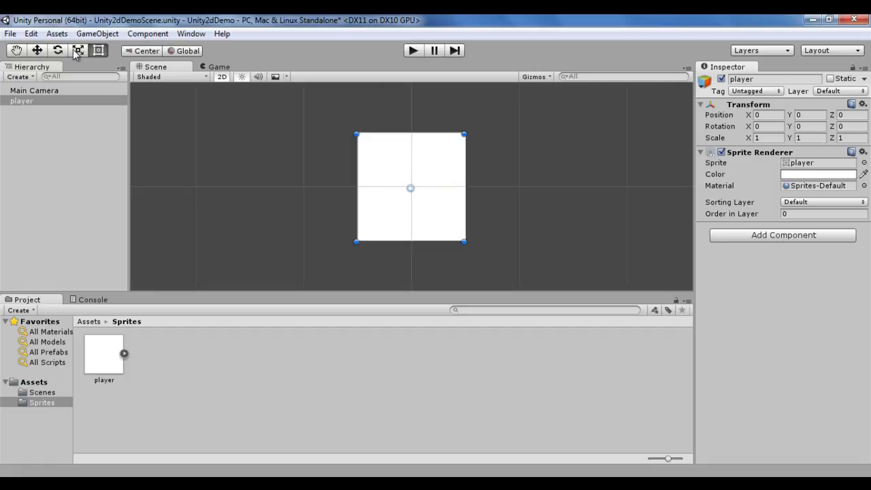
Step: Set the player sprite's Pivot to Top Left and apply the import settings
click(109, 361)
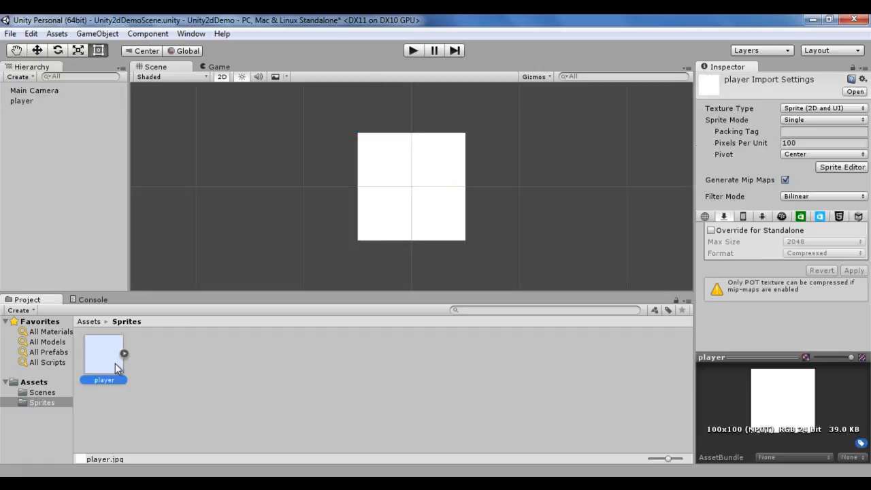
click(863, 154)
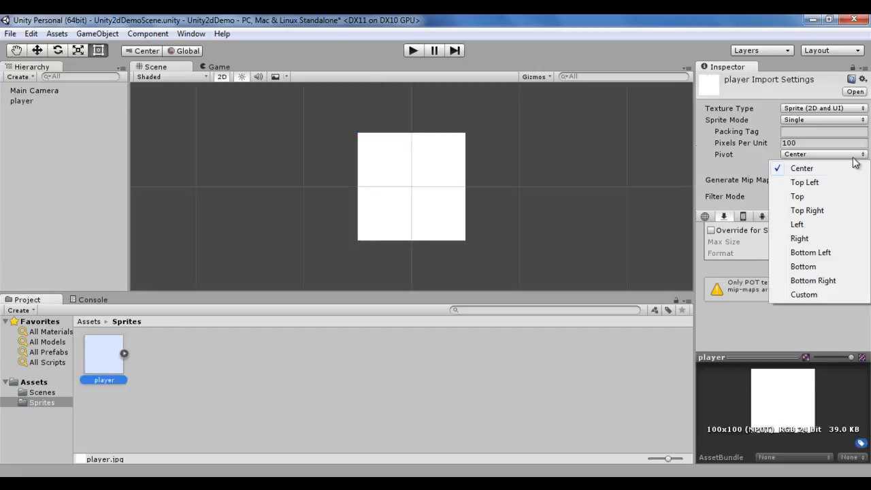
click(836, 185)
click(855, 271)
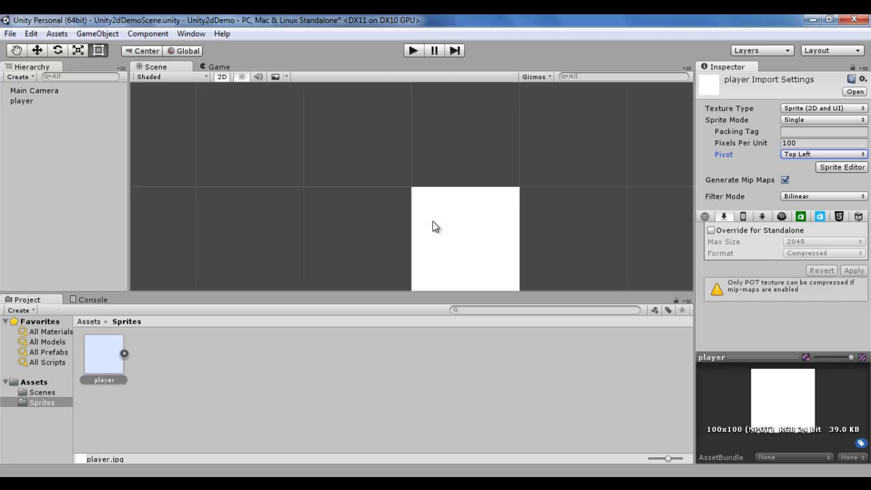
Step: Delete the placed player object and place the player sprite in the scene again
click(111, 359)
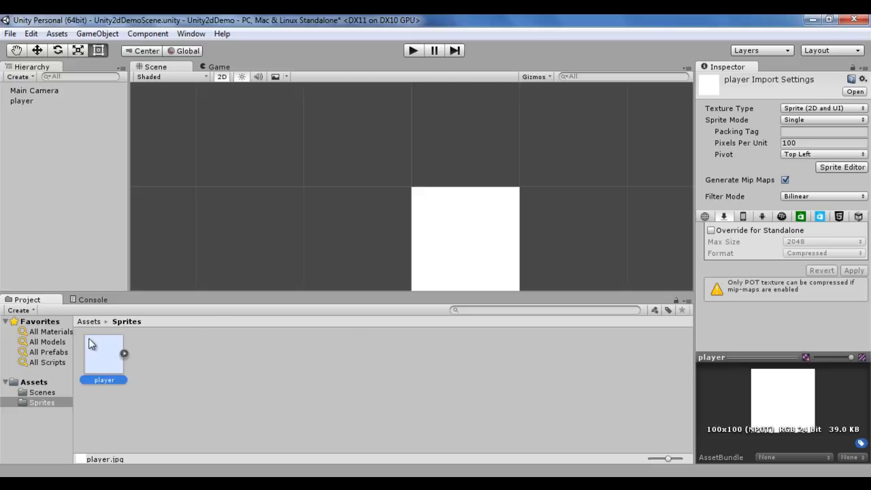
click(41, 146)
click(21, 102)
key(Delete)
drag(115, 356, 62, 204)
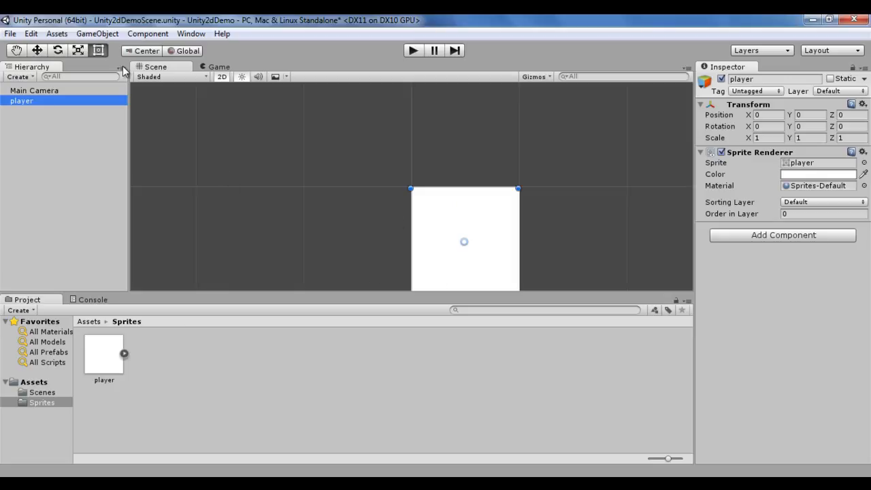
Step: Drag the player object with the Move gizmo and reset its Transform to the origin
click(39, 54)
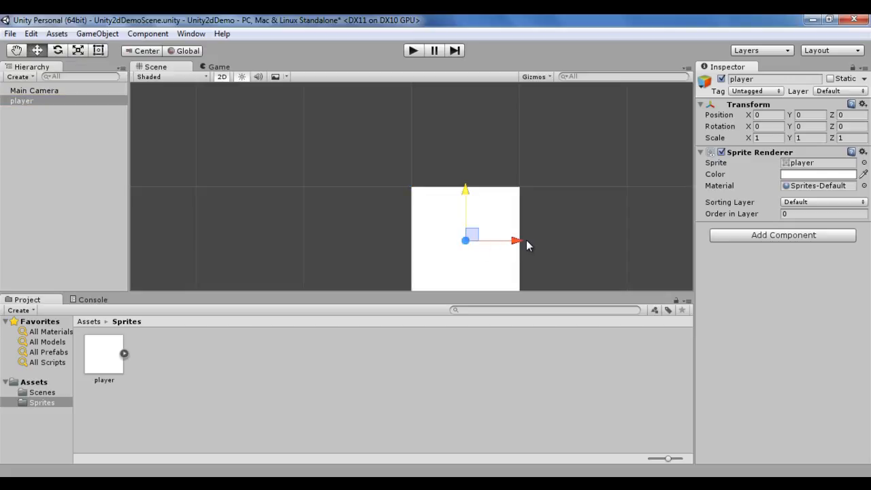
mouse_move(515, 241)
mouse_down()
mouse_move(492, 243)
mouse_move(522, 243)
mouse_up()
mouse_move(472, 189)
mouse_down()
mouse_move(470, 171)
mouse_move(471, 181)
mouse_up()
click(862, 104)
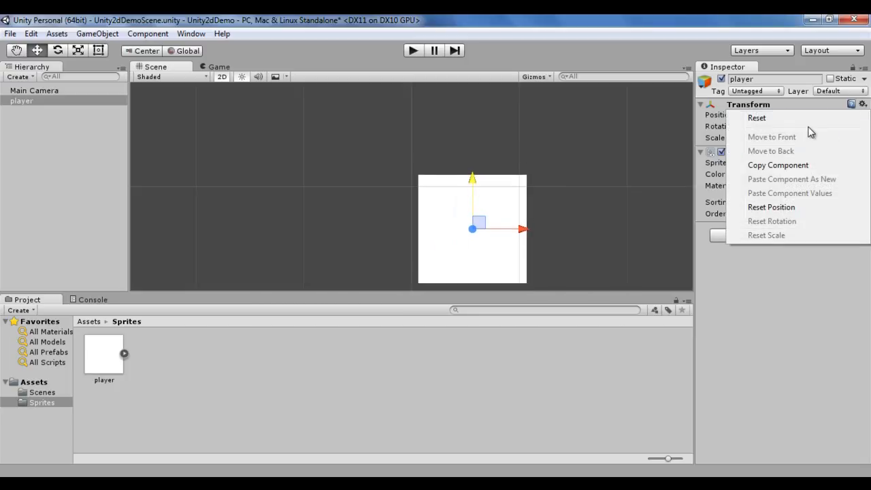
click(803, 117)
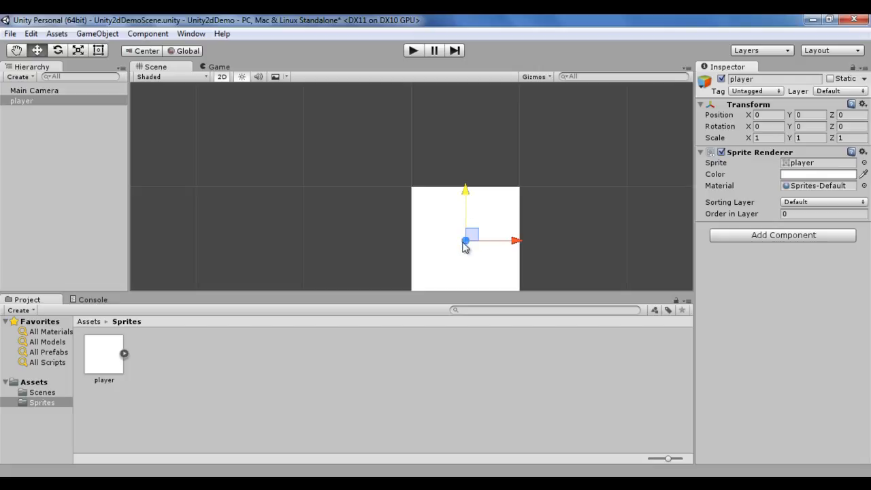
Step: Toggle the tool handle position between Pivot and Center on the player object, then select the Rect tool
click(143, 51)
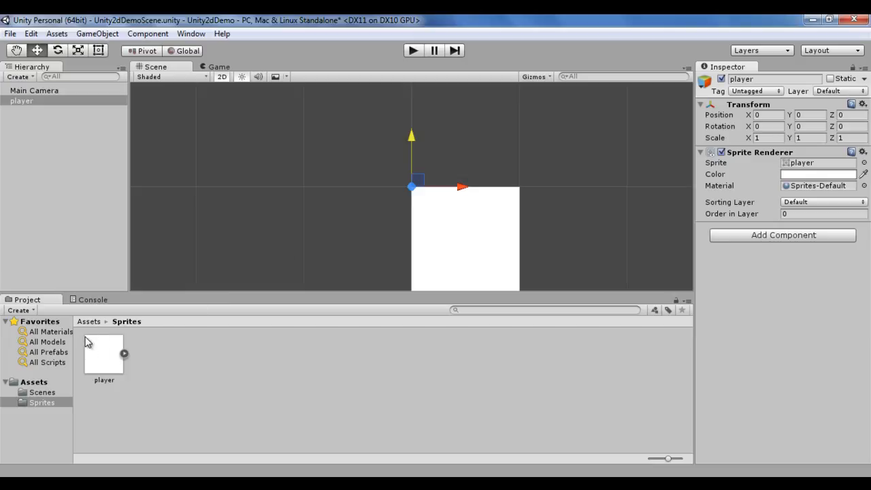
drag(461, 185, 460, 185)
drag(412, 137, 411, 136)
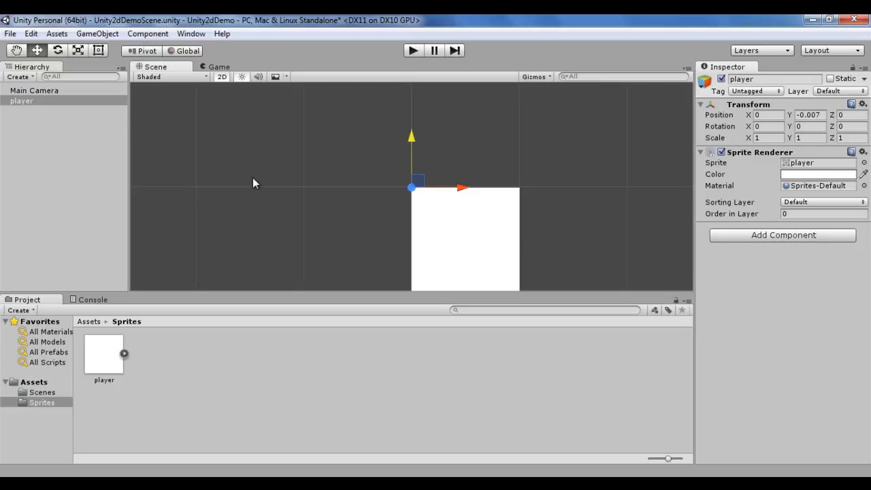
click(146, 53)
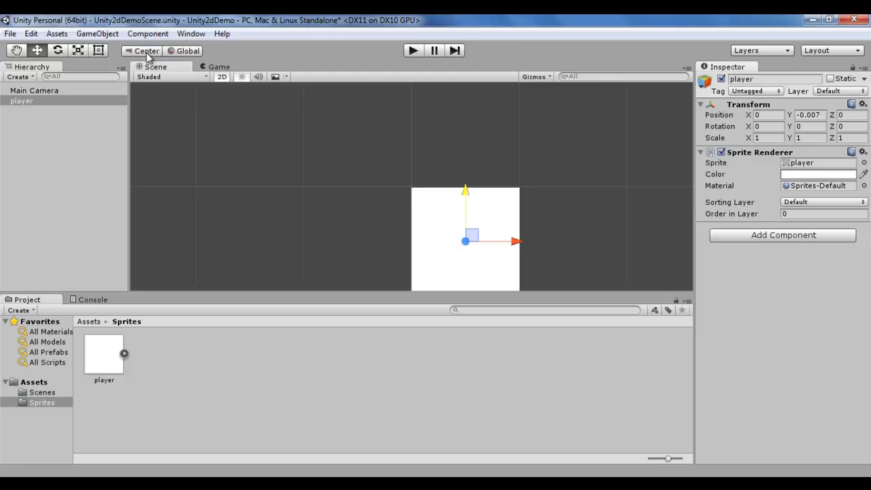
click(147, 53)
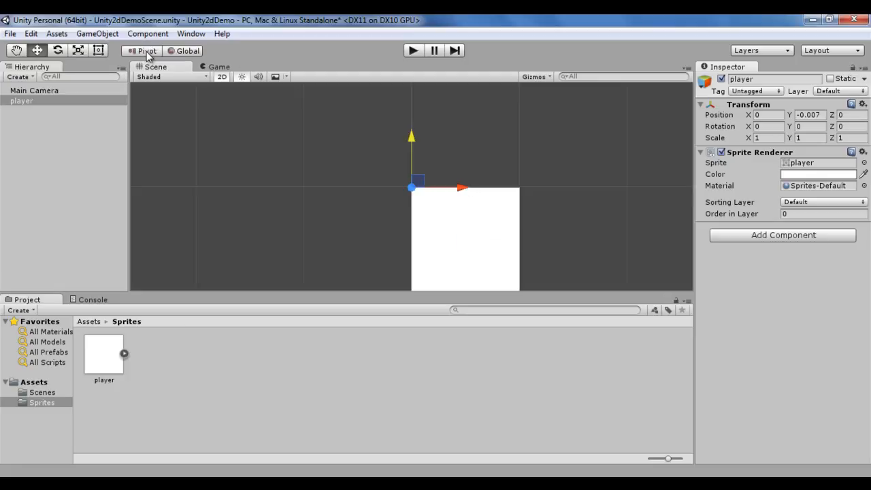
click(98, 50)
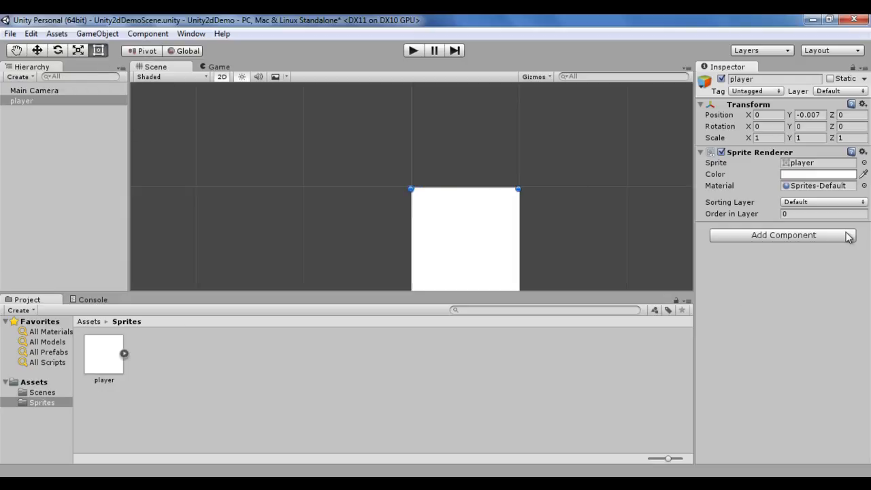
Step: Set the player sprite's Pivot to Left and apply the import settings
click(109, 357)
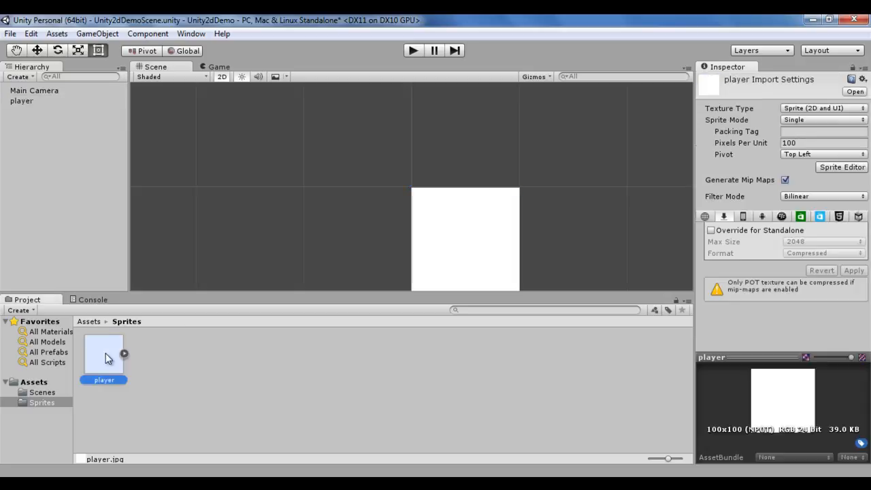
click(863, 155)
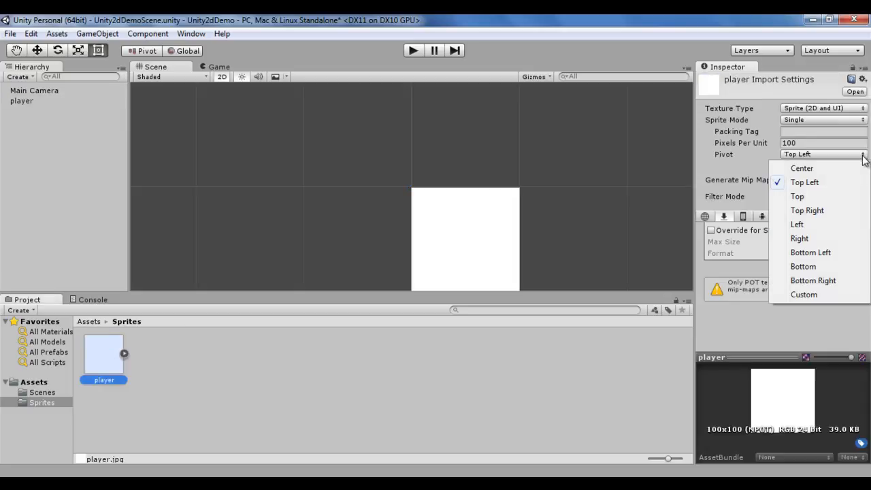
click(804, 226)
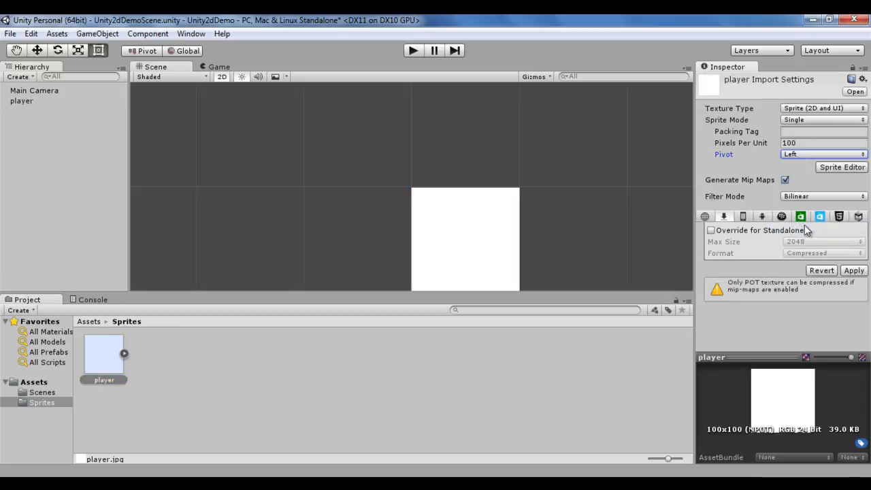
click(861, 273)
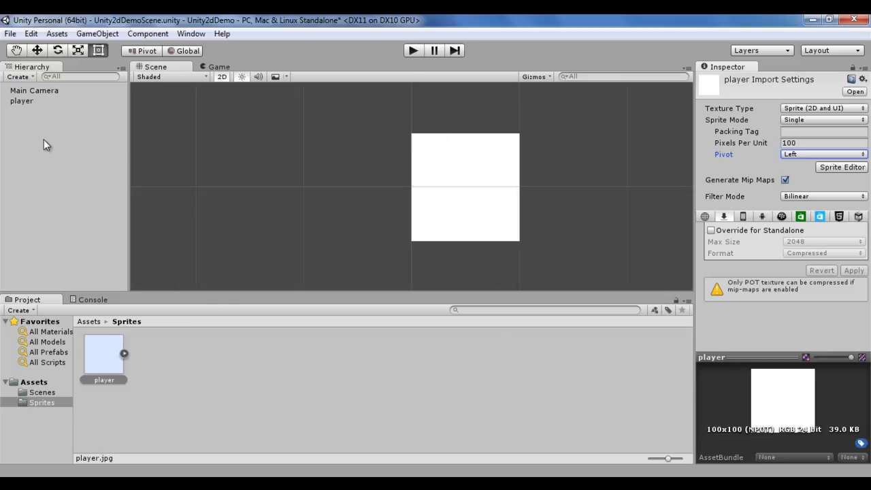
Step: Select the placed player with the Move tool, drag its gizmo slightly, and reset its Transform to the origin
click(38, 51)
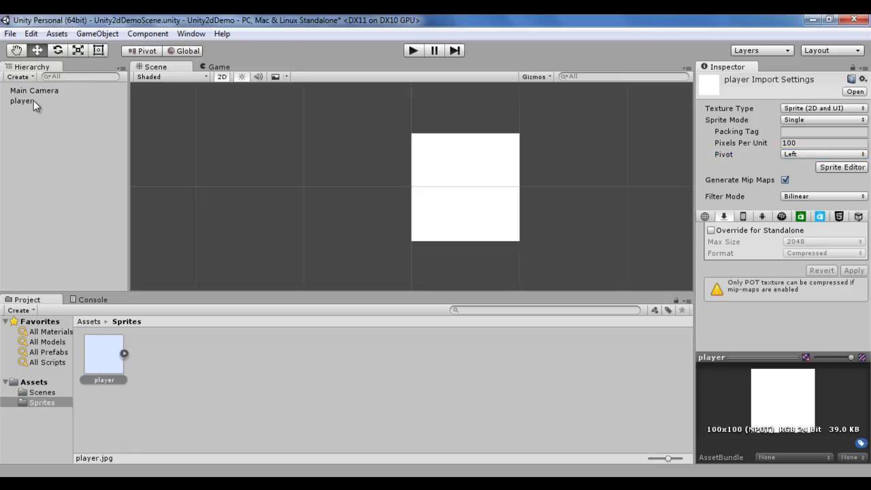
click(34, 101)
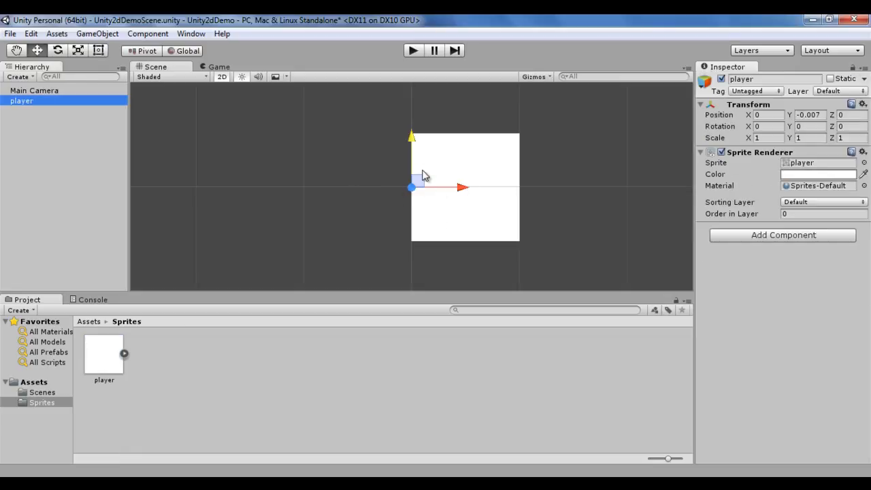
mouse_move(467, 194)
mouse_down()
mouse_move(572, 194)
mouse_move(456, 195)
mouse_move(467, 193)
mouse_up()
mouse_move(416, 140)
mouse_down()
mouse_move(415, 110)
mouse_move(416, 142)
mouse_up()
click(863, 104)
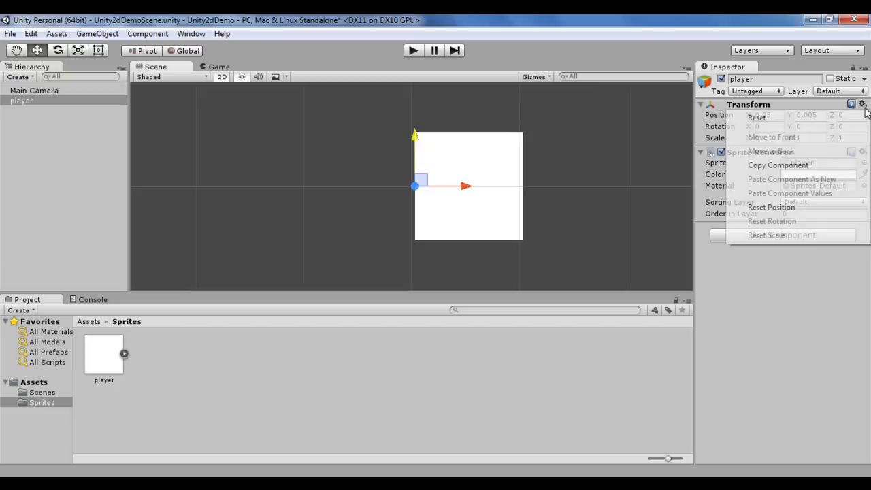
click(778, 119)
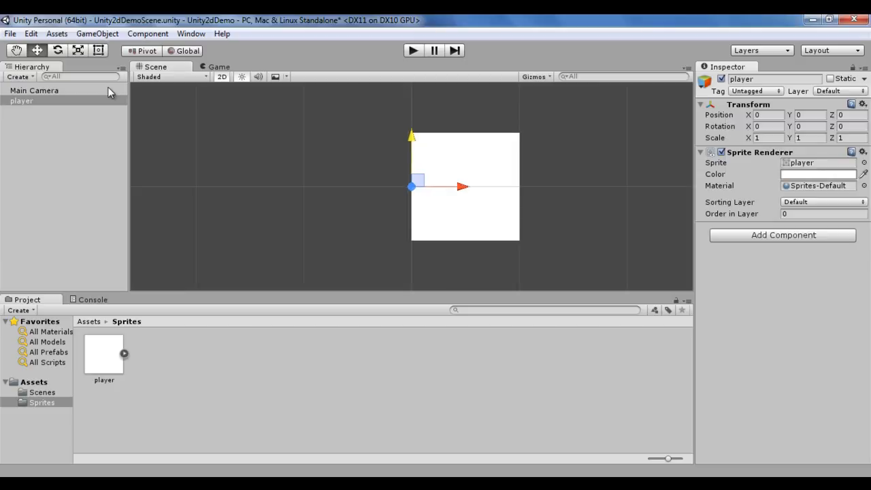
Step: Switch the Move tool's handle position to Center, then delete the player object from the scene
click(38, 51)
click(148, 52)
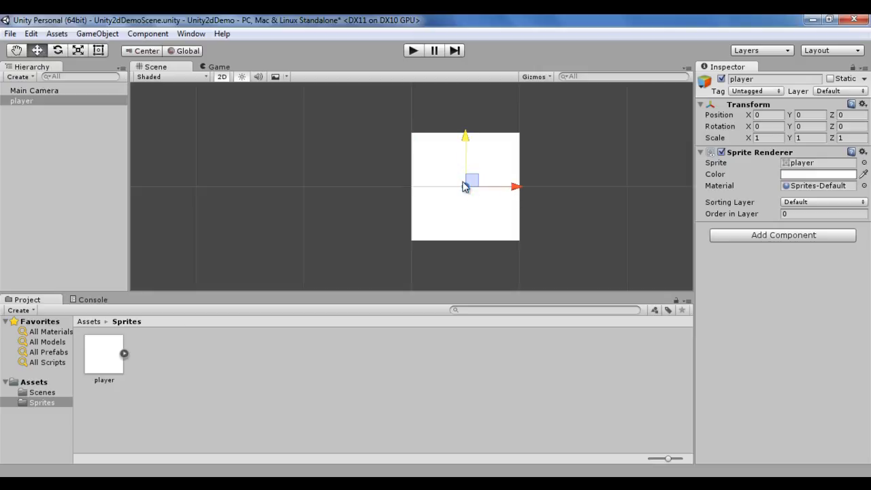
click(85, 149)
click(34, 100)
key(Delete)
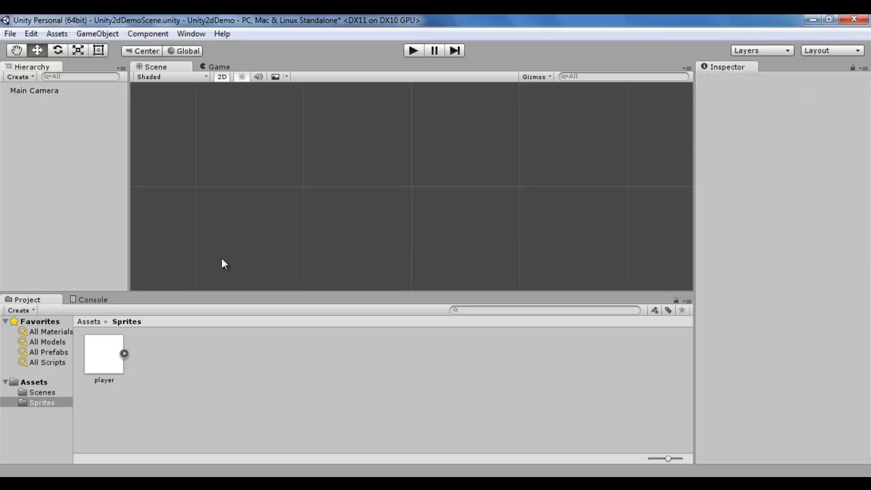
Step: Set the player sprite's Pivot to Center and apply the import settings
click(117, 360)
click(861, 154)
click(831, 168)
click(855, 271)
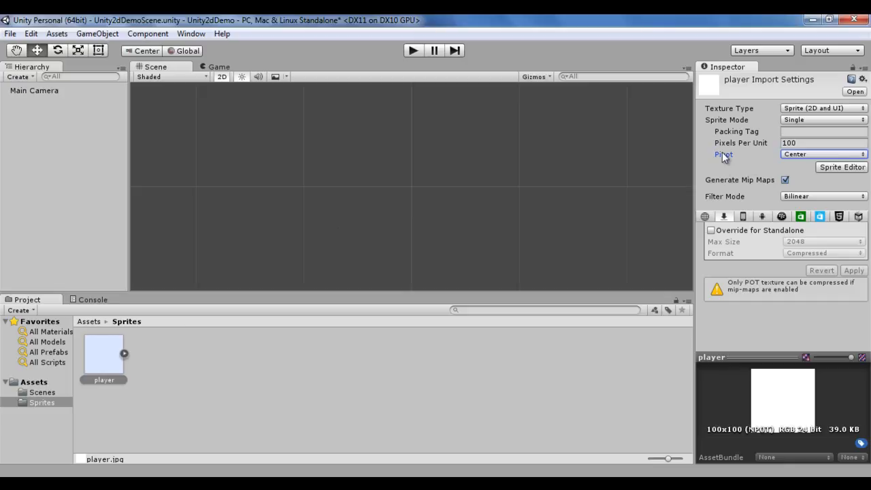
Step: Select the Rect tool and drag the player sprite into the hierarchy to place it in the scene
drag(120, 355, 147, 390)
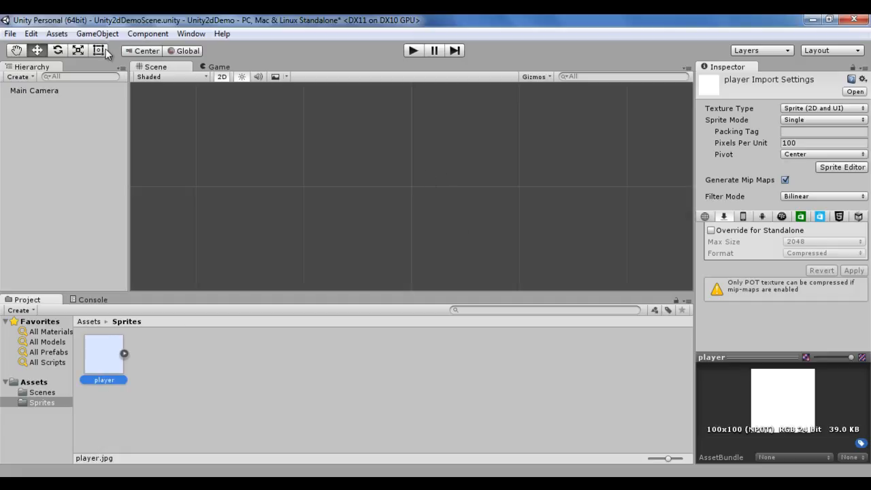
key(t)
drag(107, 370, 55, 102)
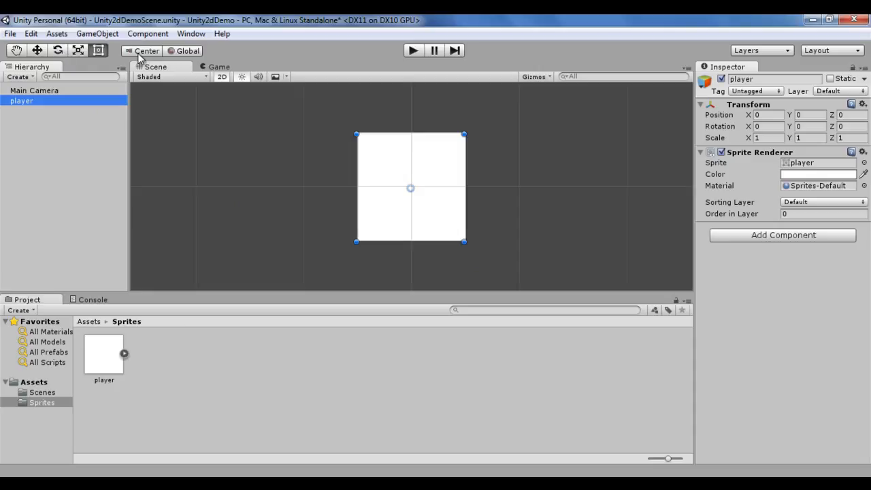
Step: Rotate the player slightly with the Rotate tool, then reset its Transform
click(59, 52)
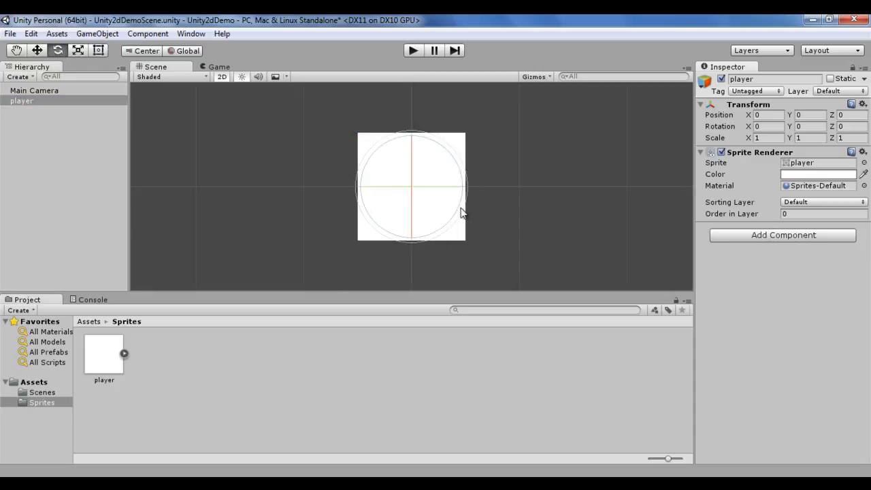
mouse_move(458, 167)
mouse_down()
mouse_move(459, 208)
mouse_move(459, 163)
mouse_up()
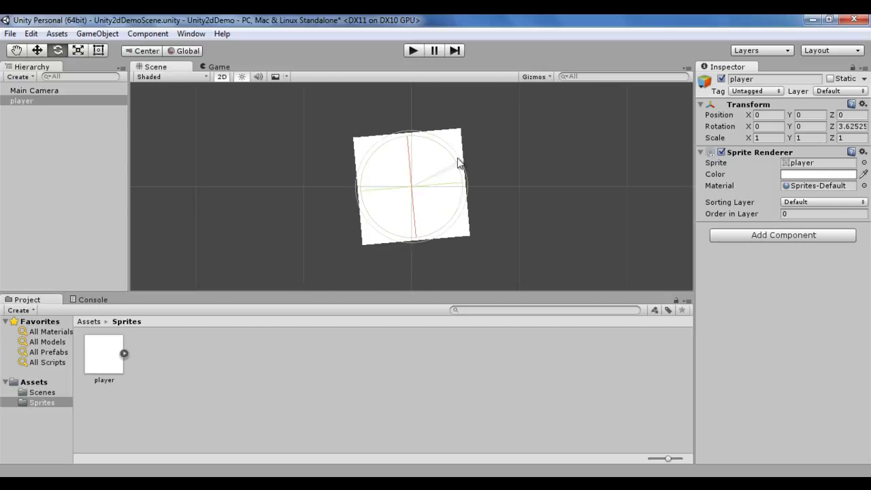
click(863, 103)
click(779, 117)
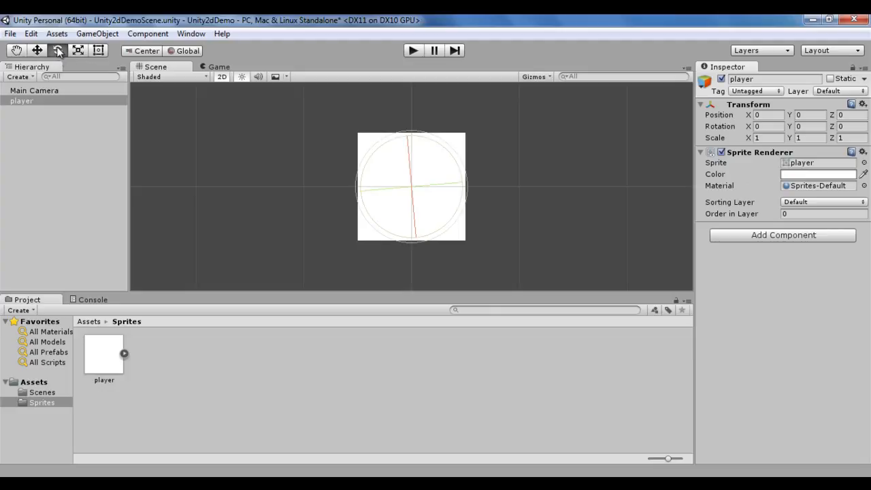
Step: Switch the handle position back to Pivot and delete the player object
click(150, 51)
click(35, 101)
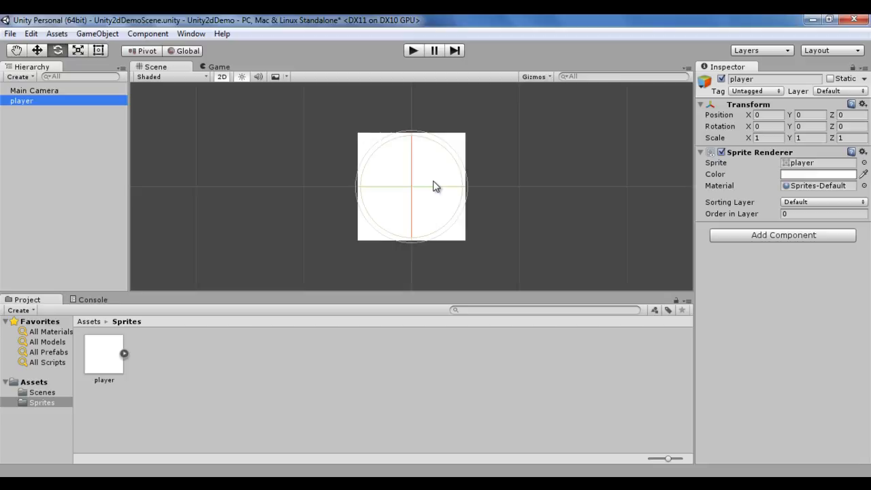
click(35, 111)
click(23, 101)
key(Delete)
Step: Set the player sprite's Pivot to Top Left and apply the import settings
click(99, 366)
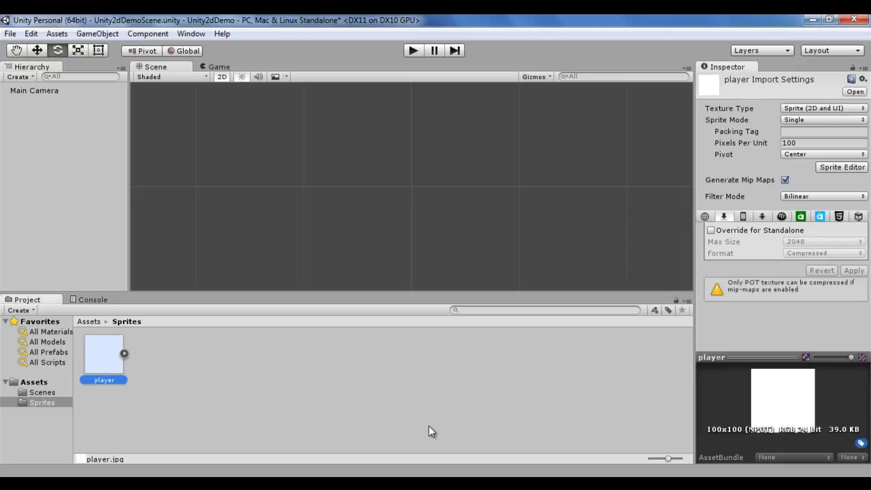
click(863, 154)
click(835, 183)
click(860, 271)
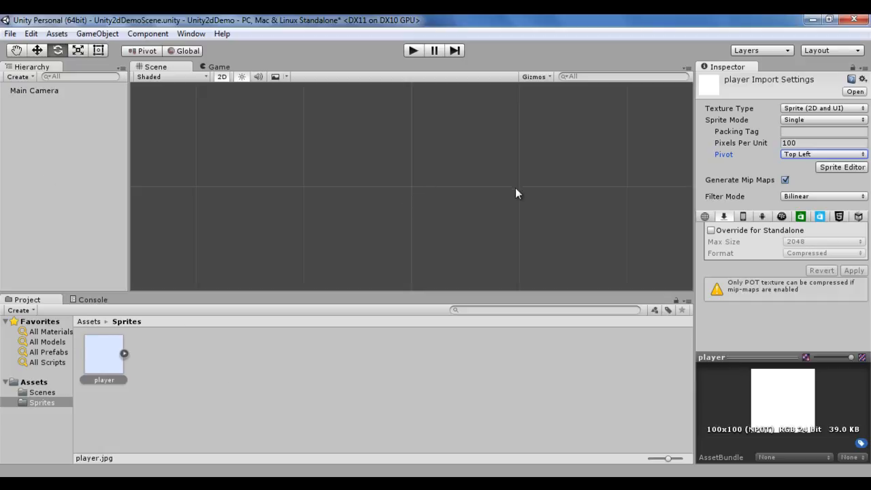
Step: Select the Rect tool and drag the player sprite into the hierarchy
click(99, 50)
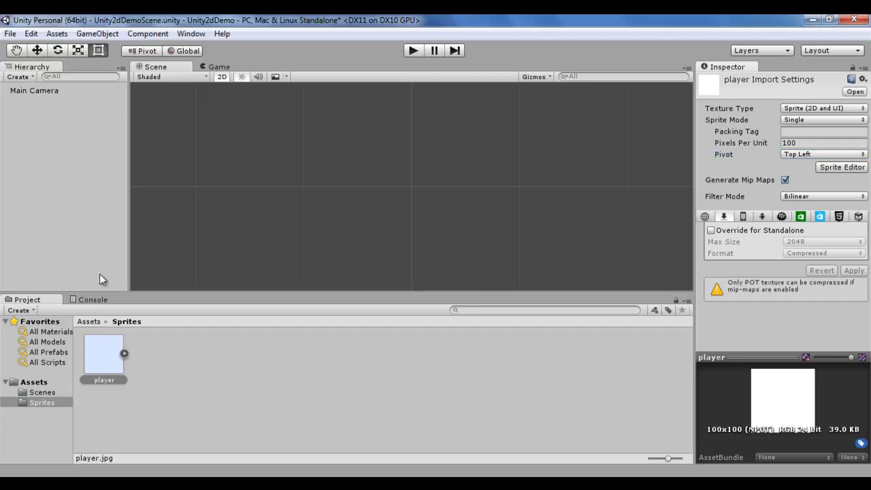
drag(104, 354, 59, 209)
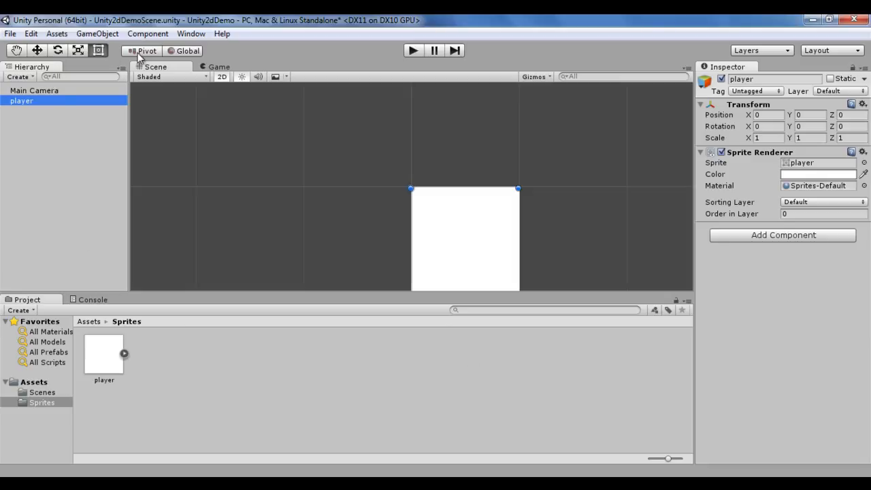
Step: Rotate the player about its top-left pivot with the Rotate tool, then reset its Transform
click(59, 51)
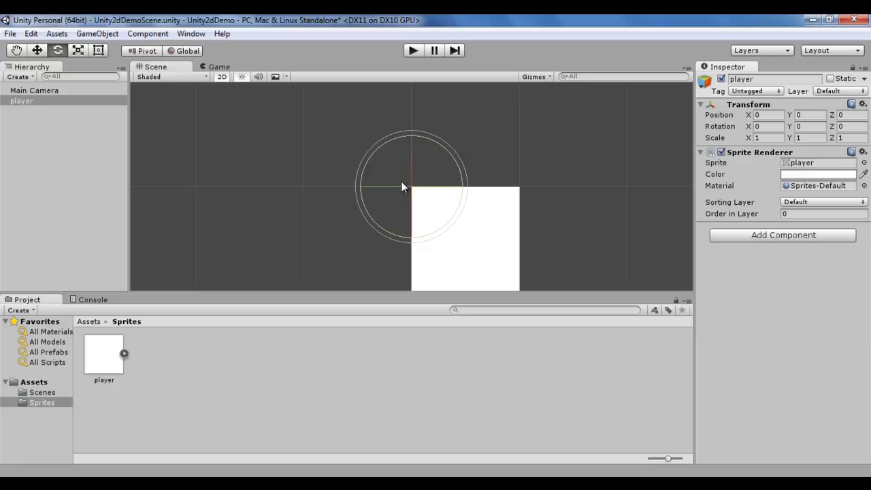
drag(458, 171, 482, 186)
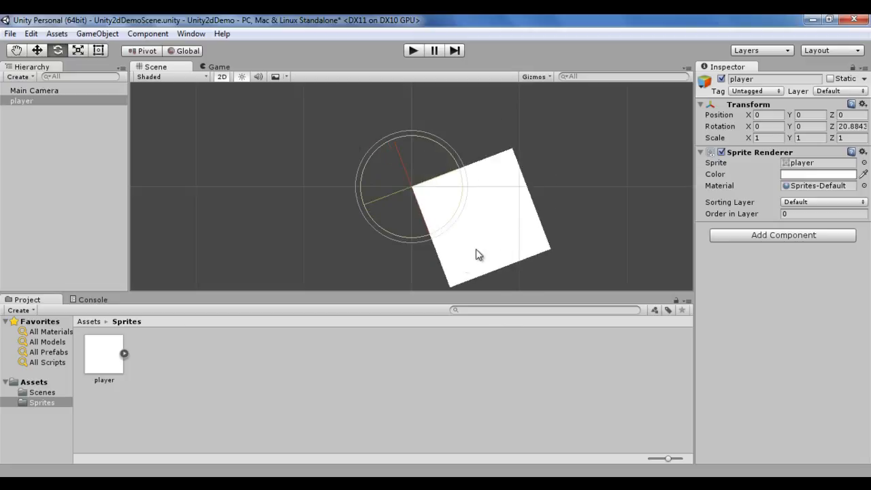
click(863, 104)
click(777, 118)
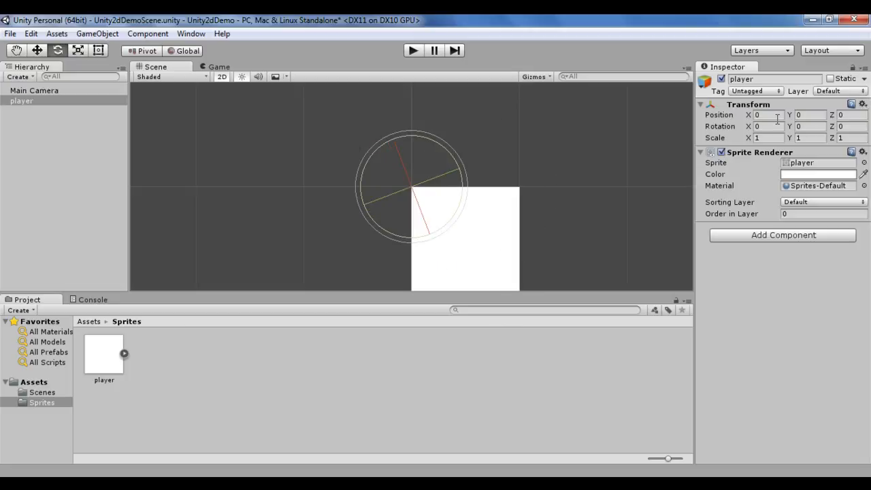
Step: Switch the handle position to Center, rotate the player around its center, and reset its Transform
click(28, 188)
click(28, 102)
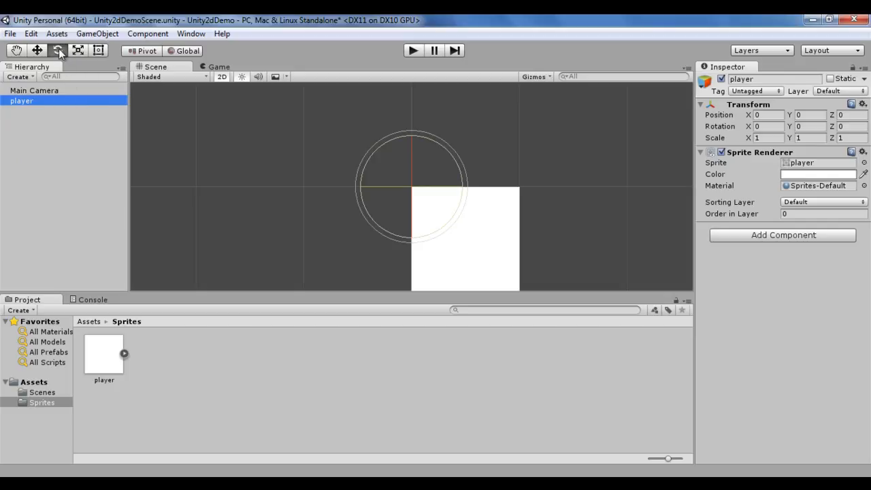
click(150, 51)
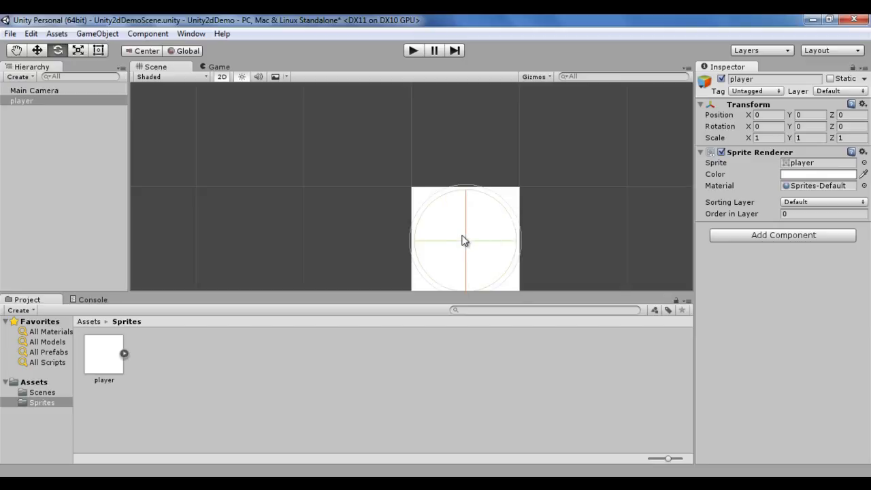
drag(506, 233, 498, 214)
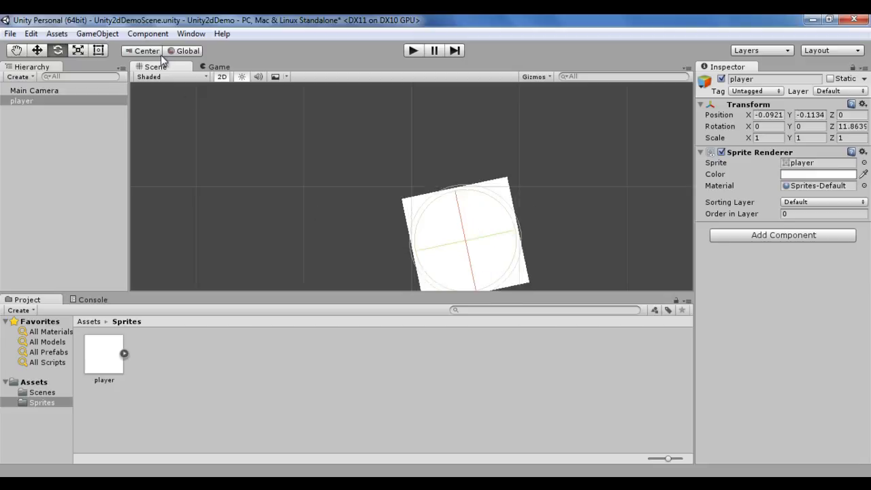
click(65, 172)
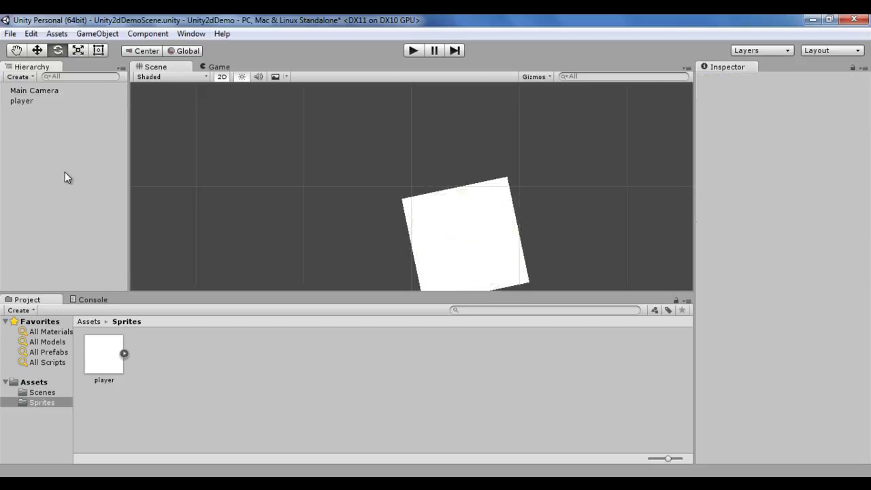
click(26, 102)
click(863, 104)
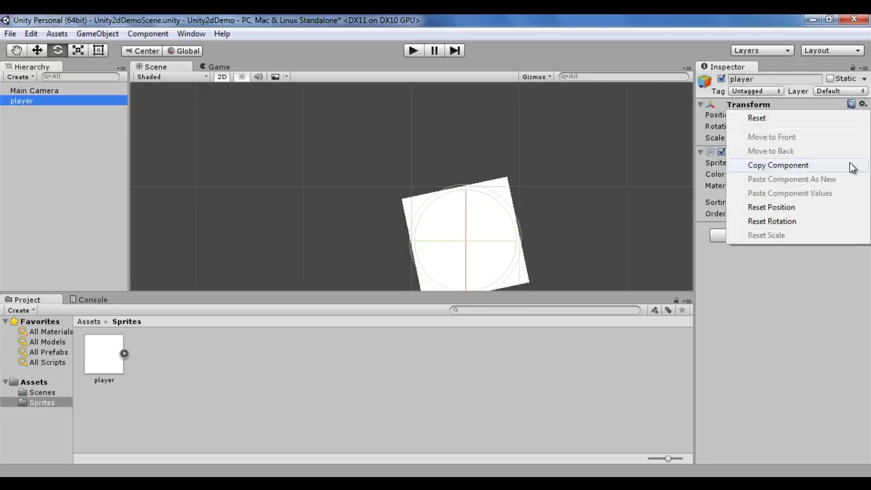
click(780, 119)
Step: Delete the player object and set the player sprite's Pivot back to Center, applying the change
click(24, 113)
click(24, 102)
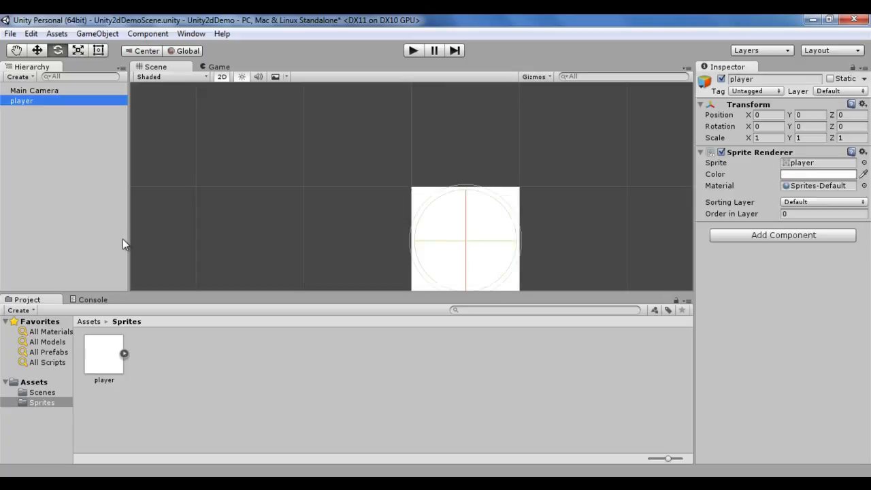
key(Delete)
click(109, 359)
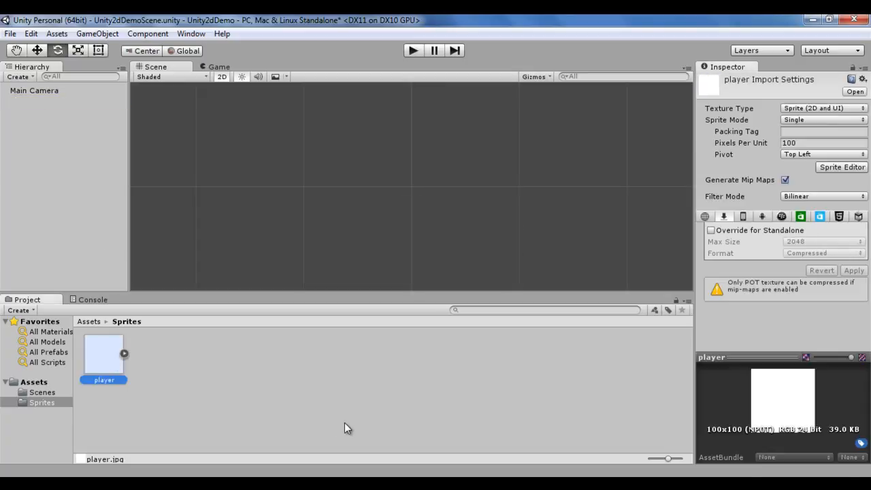
click(824, 154)
click(819, 170)
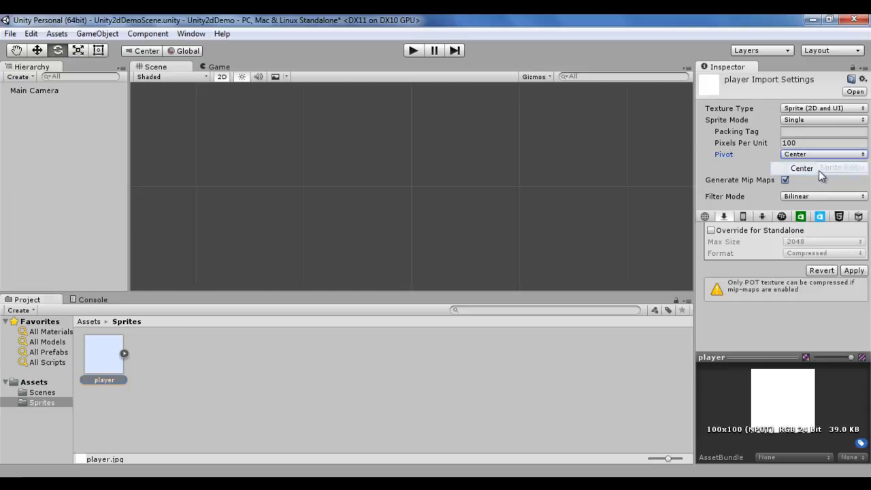
click(858, 270)
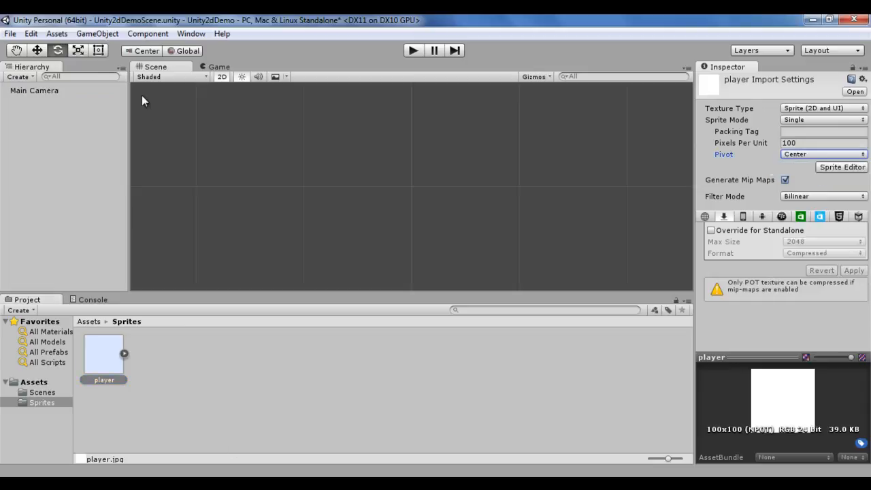
Step: Select the Rect tool and drag the player sprite into the hierarchy to place it
key(t)
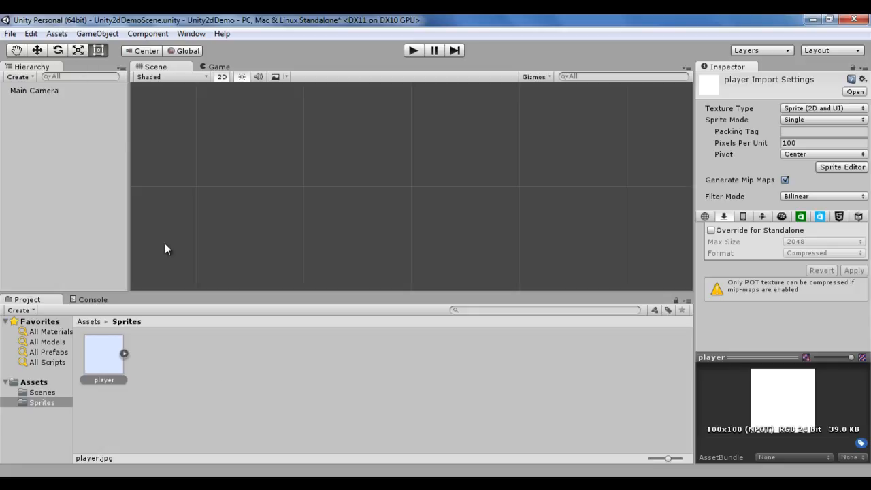
click(113, 361)
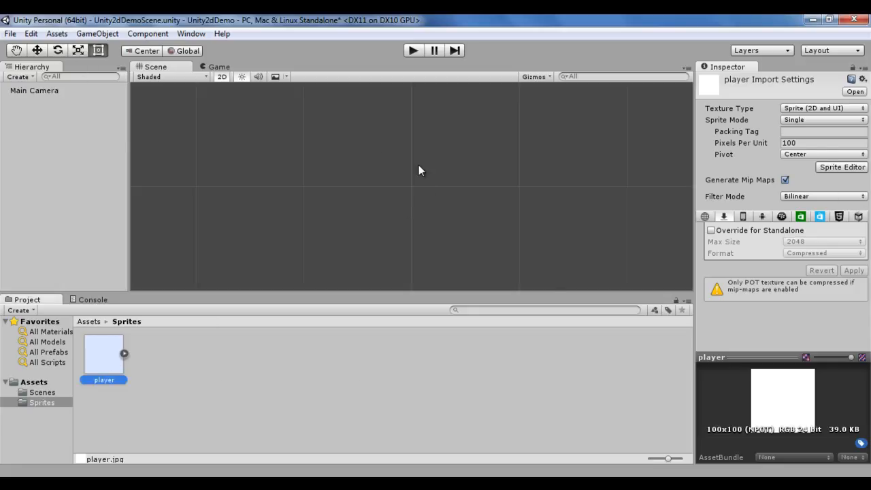
drag(108, 361, 70, 211)
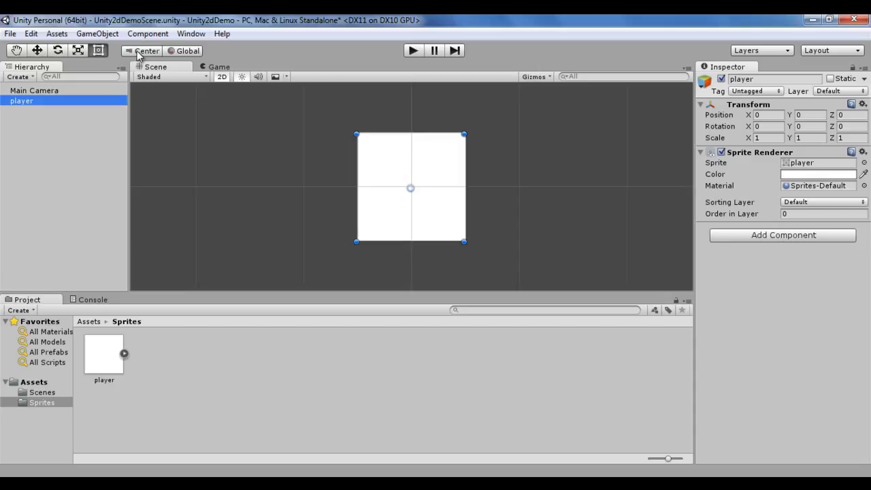
Step: Stretch the player with the Scale tool to about 2.7 wide and 1.5 high
click(77, 51)
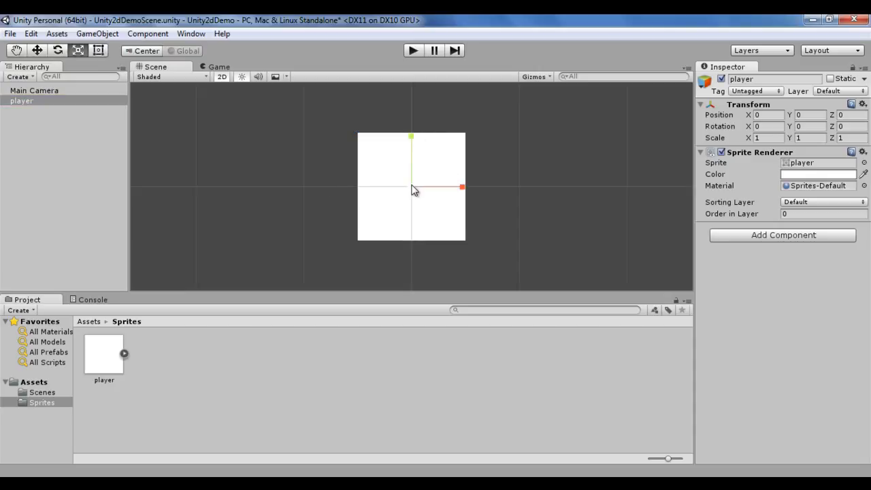
drag(463, 191, 538, 190)
drag(411, 136, 413, 118)
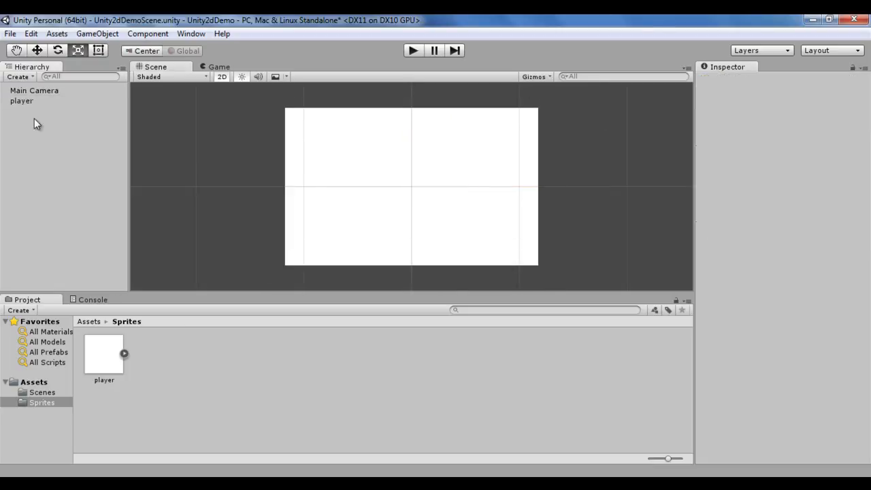
Step: Delete the player object and set the player sprite's Pivot to Top Left, applying the change
click(33, 100)
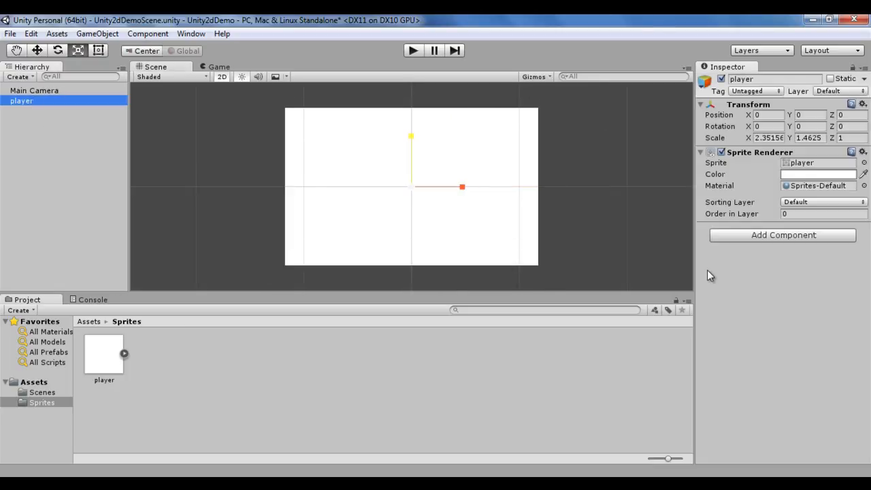
key(Delete)
click(107, 356)
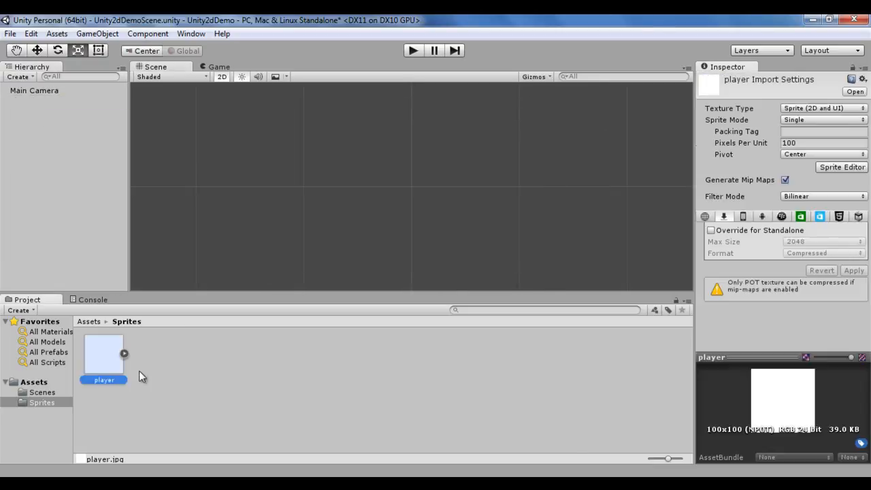
click(863, 158)
click(811, 181)
click(854, 270)
Step: Select the Rect tool and drag the player sprite into the scene to place it
click(102, 52)
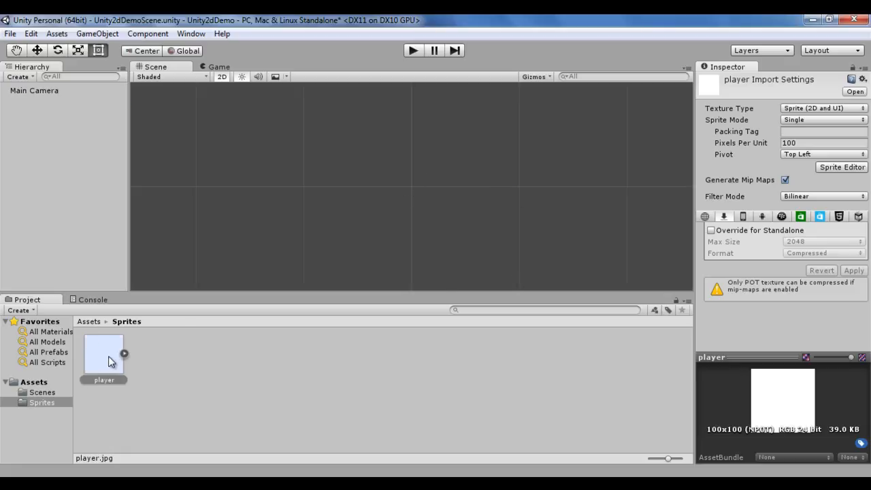
drag(111, 362, 465, 197)
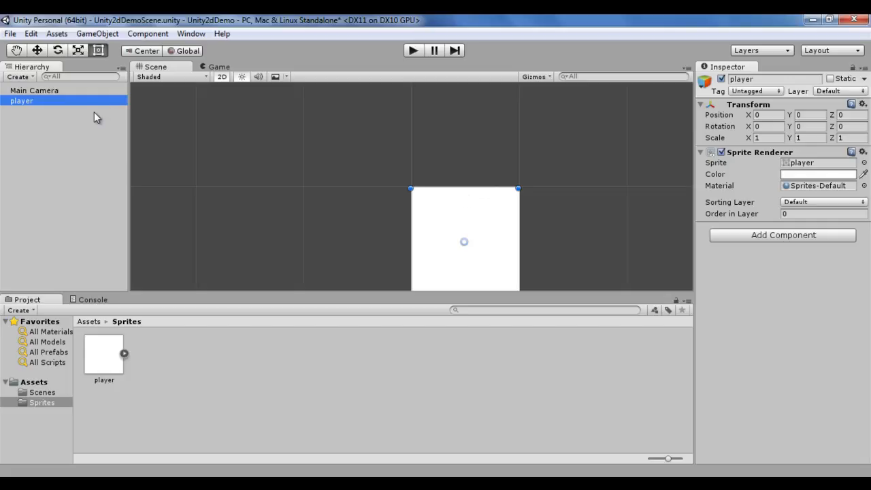
Step: Stretch the player with the Scale tool to about 1.2 wide and 1.5 high, then reset its Transform
click(78, 51)
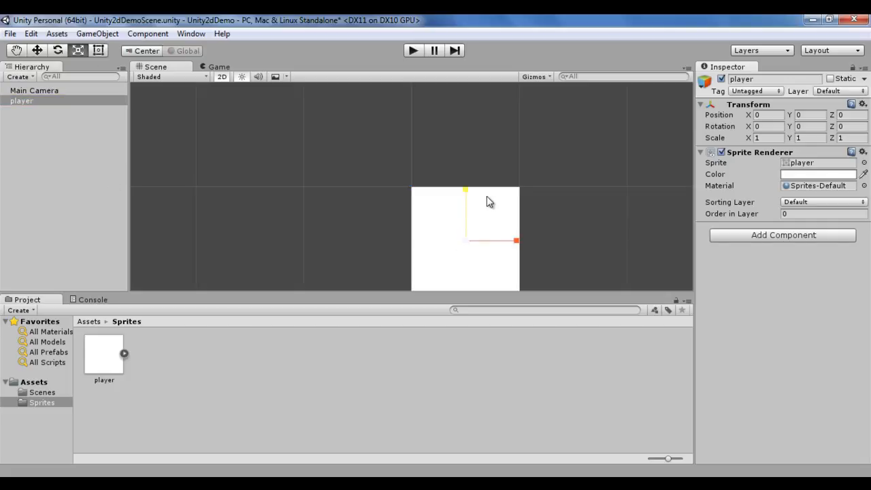
click(517, 241)
mouse_move(517, 242)
mouse_down()
mouse_move(616, 241)
mouse_move(529, 243)
mouse_up()
drag(466, 192, 467, 167)
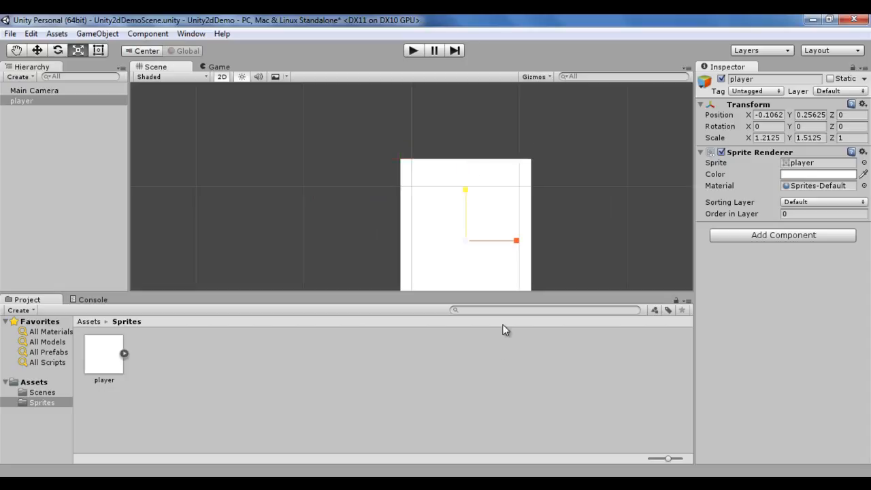
click(862, 103)
click(807, 121)
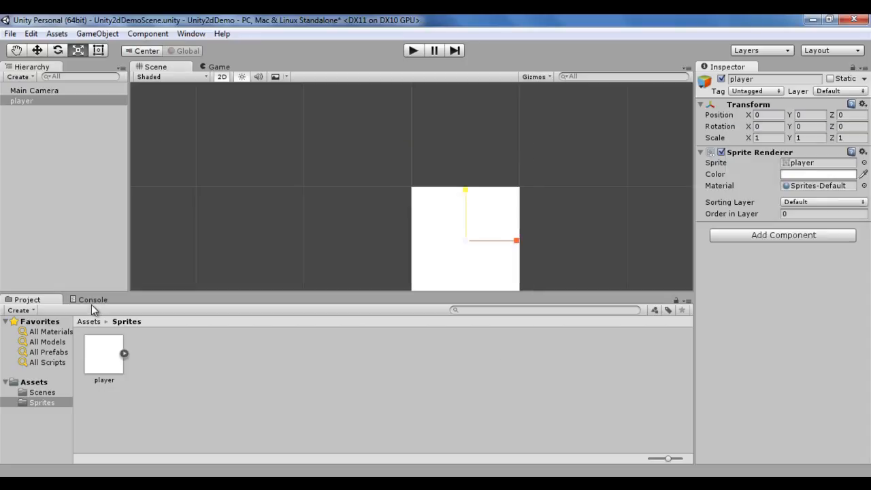
Step: Enlarge the scene view, switch the handle position to Pivot, and stretch the player to about 1.9 wide with the Scale tool
click(95, 301)
drag(183, 294, 182, 388)
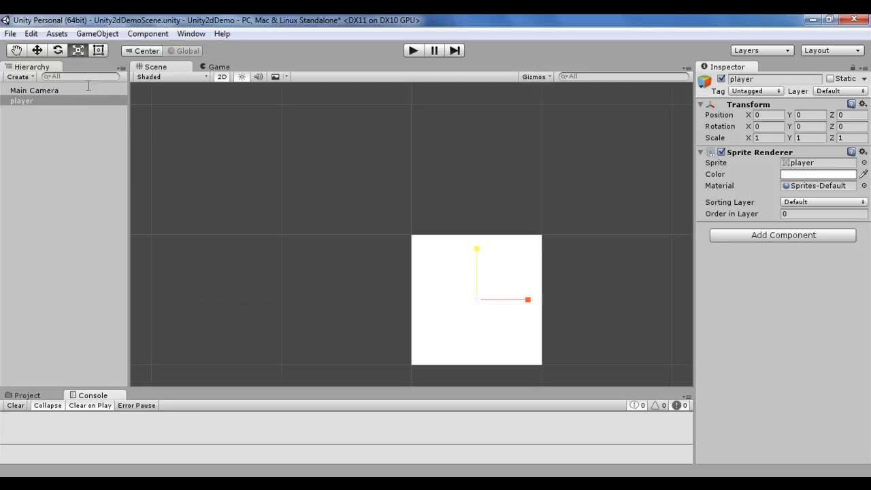
click(142, 51)
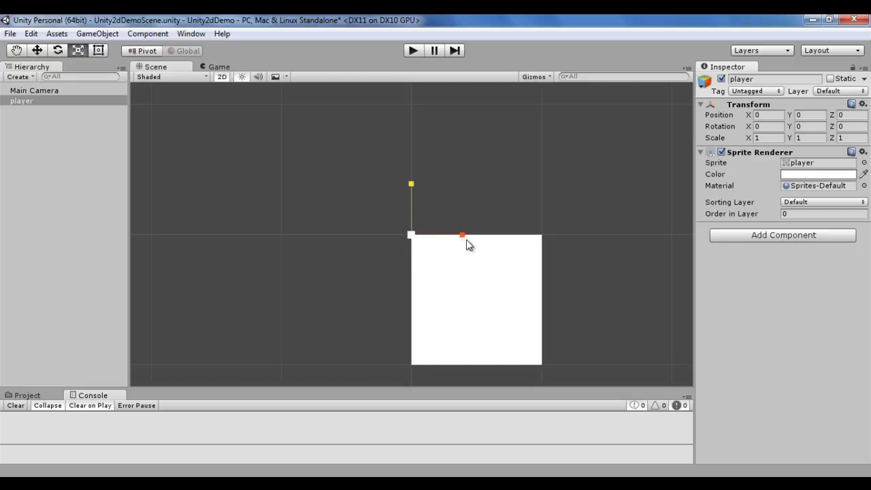
drag(465, 238, 509, 238)
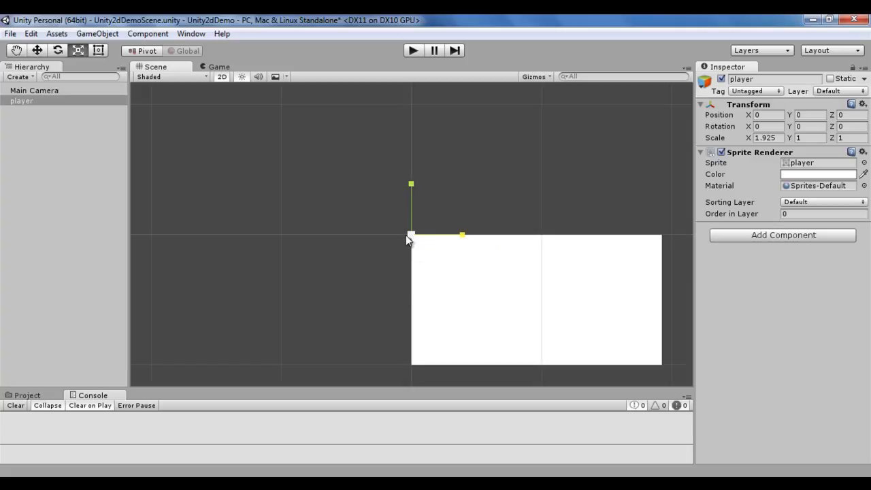
mouse_move(411, 184)
mouse_down()
mouse_move(414, 154)
mouse_move(413, 203)
mouse_move(414, 184)
mouse_up()
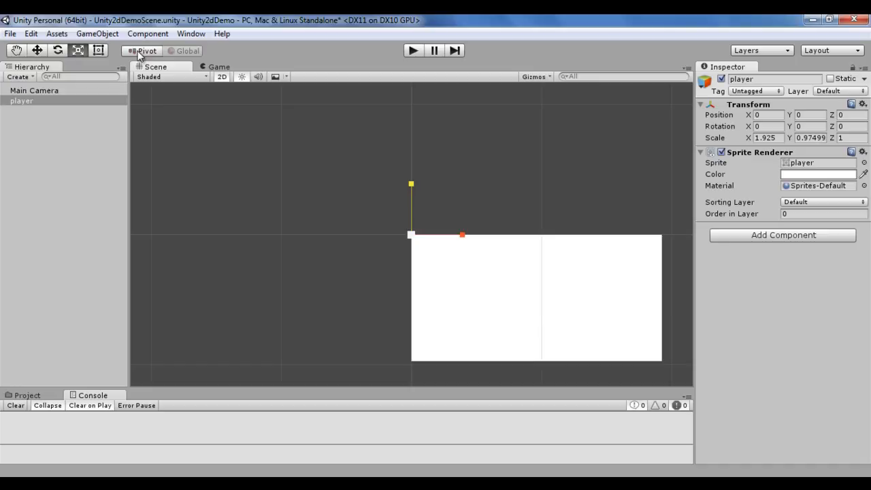
Step: Delete the player object and set the player sprite's Pivot to Center, applying the import change
click(24, 100)
key(Delete)
click(28, 396)
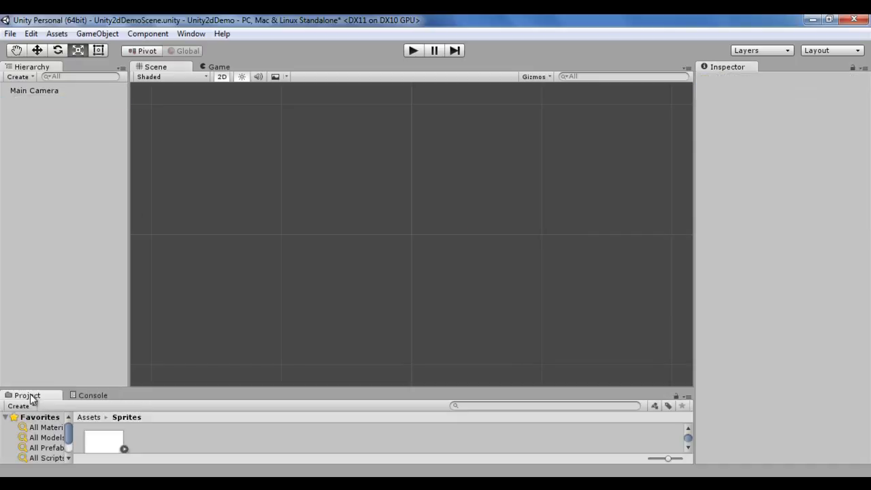
drag(126, 392, 126, 296)
click(121, 380)
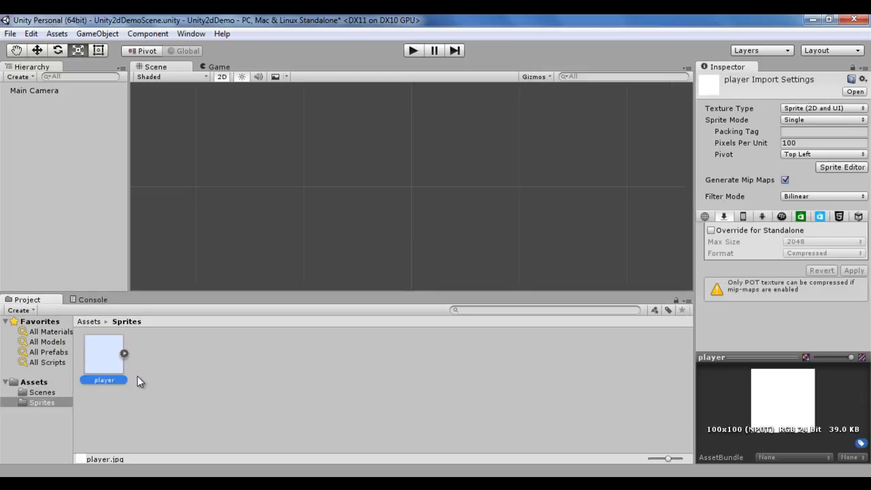
click(837, 153)
click(815, 167)
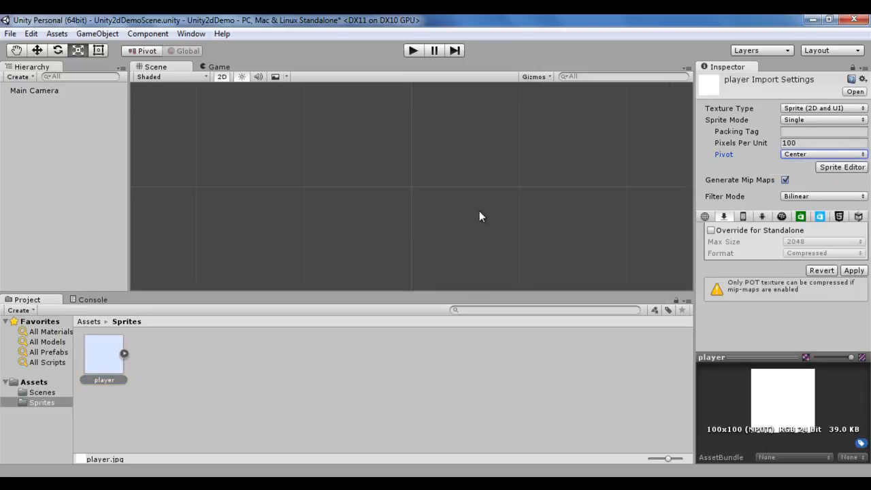
click(45, 204)
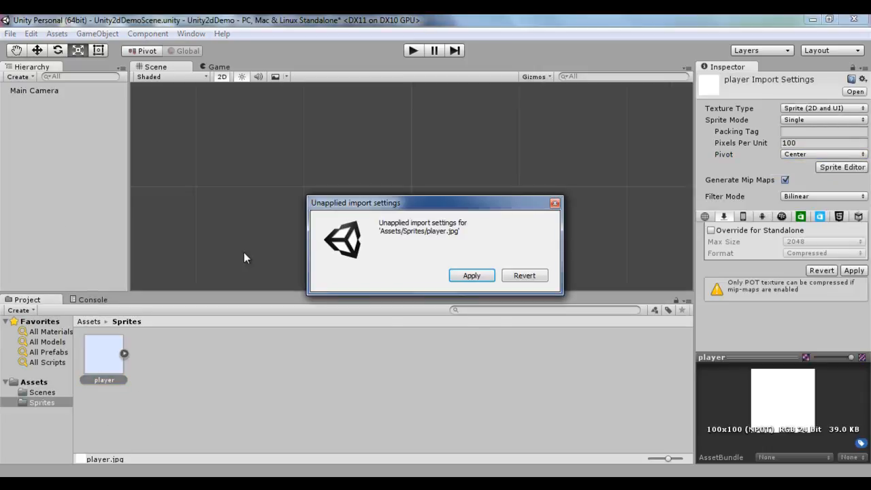
click(472, 275)
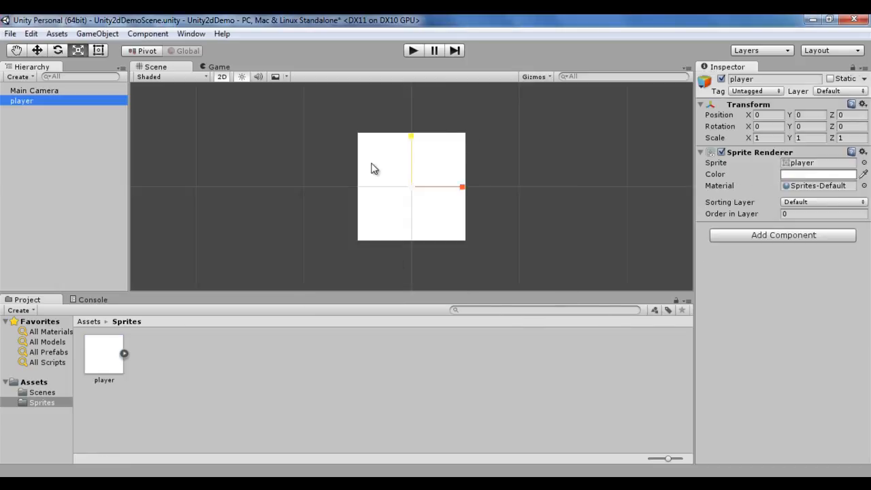
Step: Resize and move the player with the Rect tool, then undo the last change
click(99, 50)
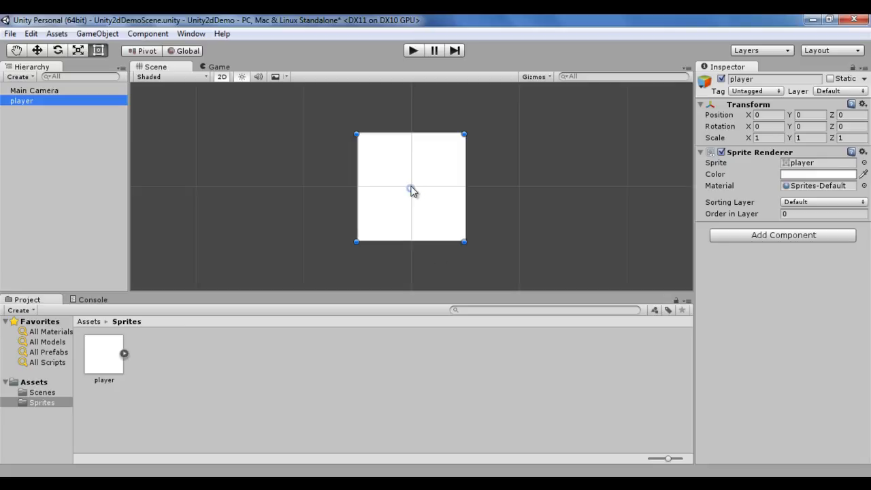
mouse_move(471, 134)
mouse_down()
mouse_move(476, 166)
mouse_move(489, 160)
mouse_move(440, 126)
mouse_move(472, 220)
mouse_move(439, 130)
mouse_move(457, 138)
mouse_up()
drag(471, 190, 501, 153)
key(ctrl+z)
click(137, 226)
Step: Delete the player object and set the player sprite's Pivot to Left, applying the change
click(32, 102)
key(Delete)
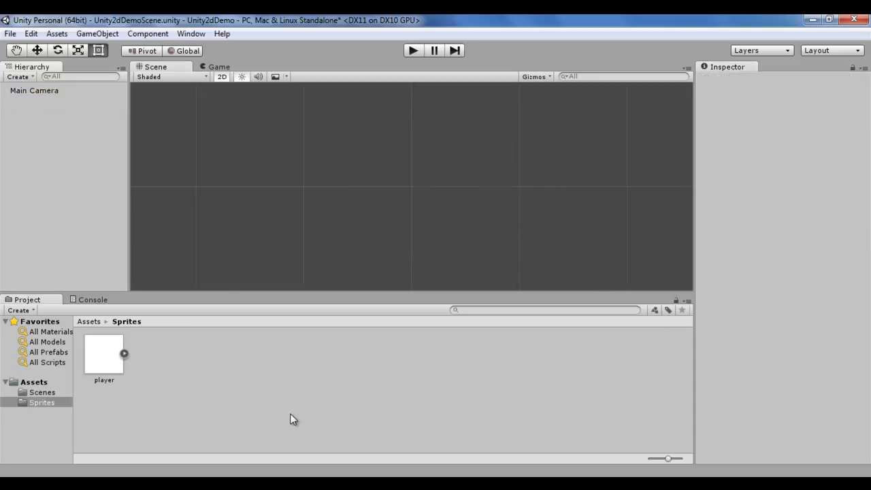
click(115, 367)
click(863, 155)
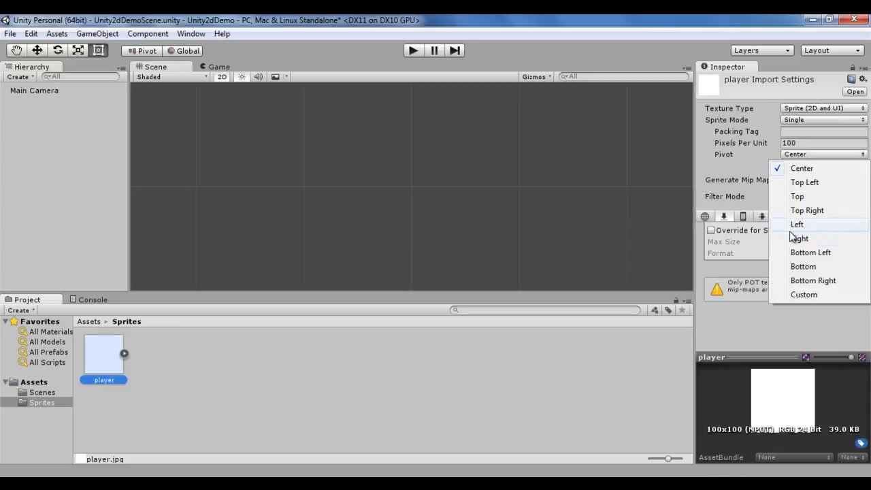
click(810, 225)
click(851, 271)
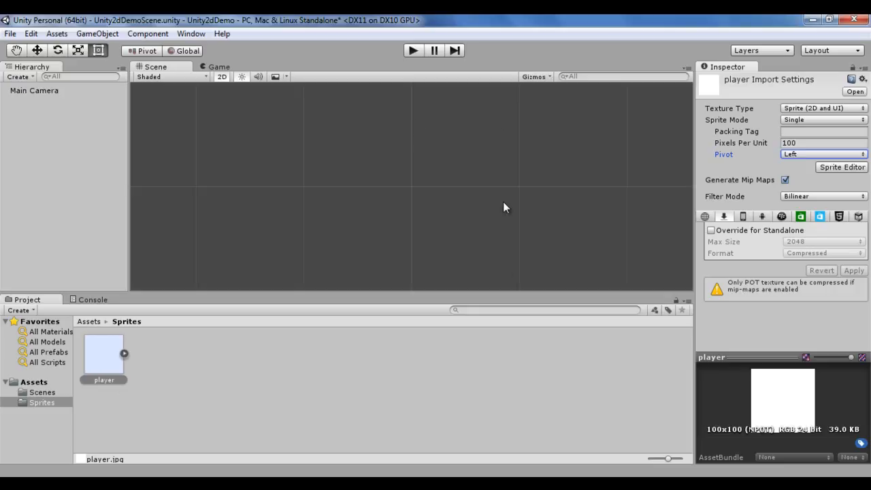
Step: Place the player from the sprite asset, rotate it about 2 degrees with the Rect tool, and reset its Transform
drag(102, 366, 53, 199)
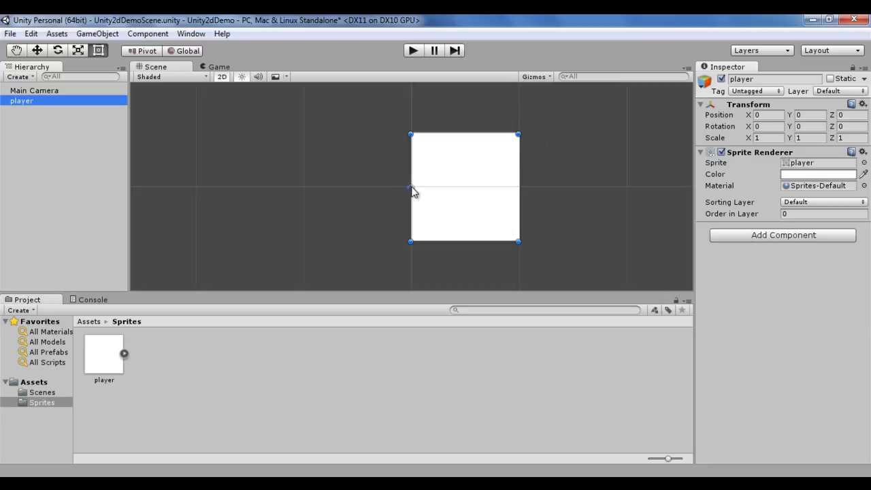
drag(529, 136, 476, 154)
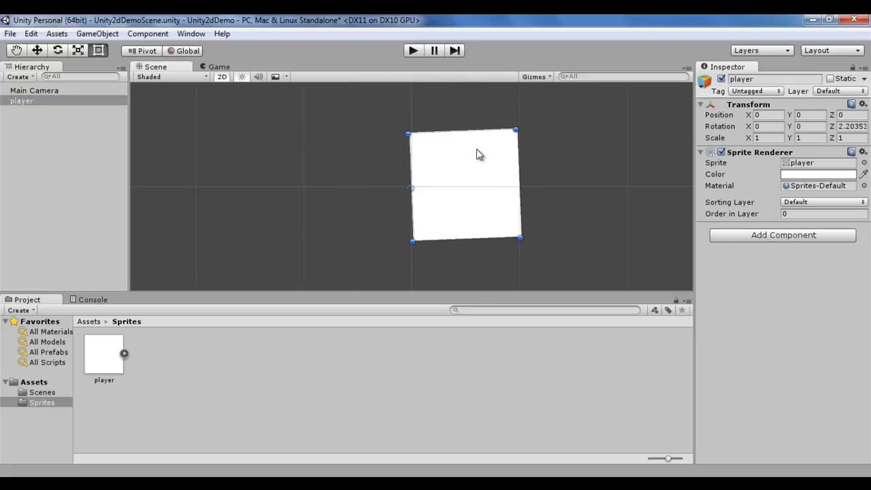
click(863, 104)
click(779, 119)
Step: Select the player and switch the handle position back to Center
click(38, 136)
click(68, 101)
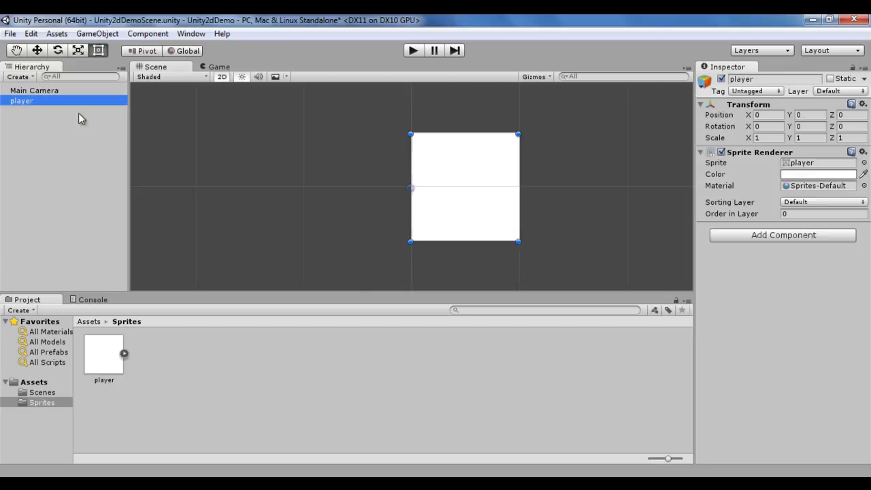
click(150, 52)
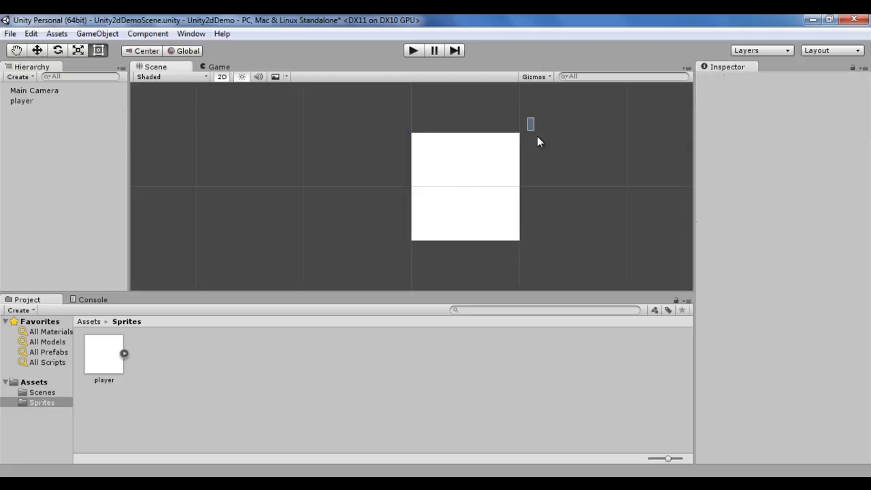
Step: Rotate the player about -41 degrees with the Rect tool, then reset its Transform and reselect it
scroll(544, 129, up, 1)
drag(535, 125, 529, 182)
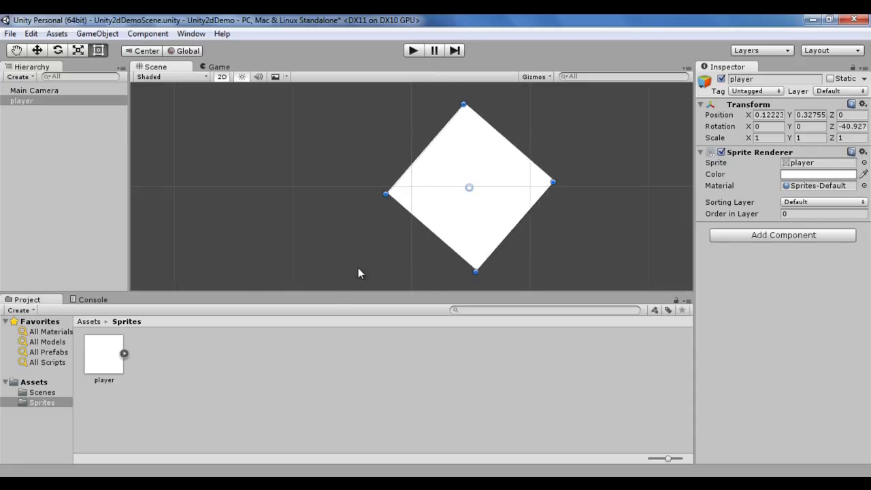
click(863, 104)
click(749, 116)
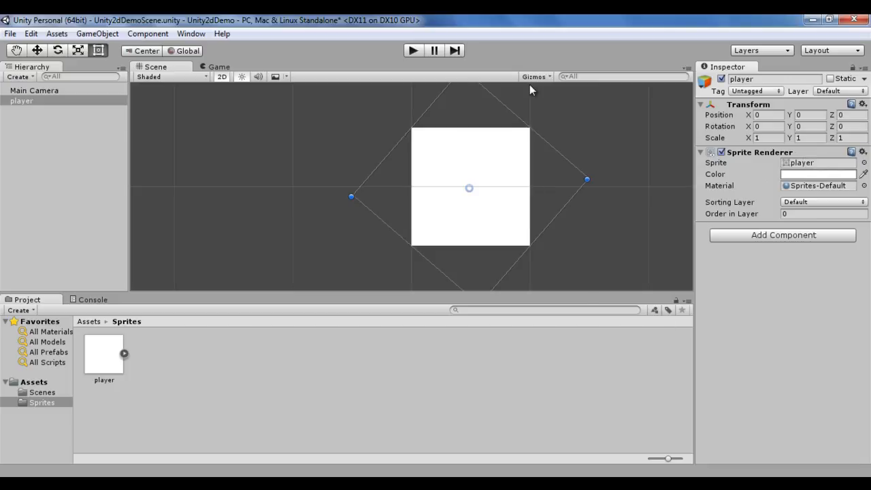
click(59, 186)
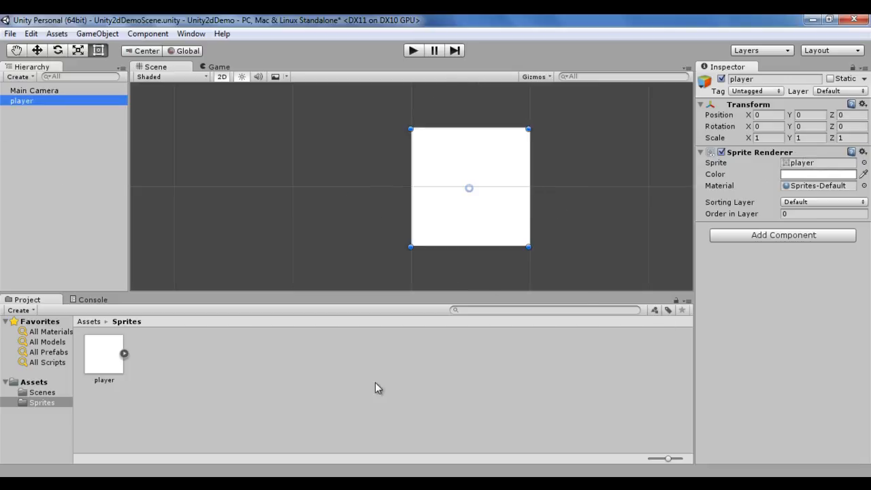